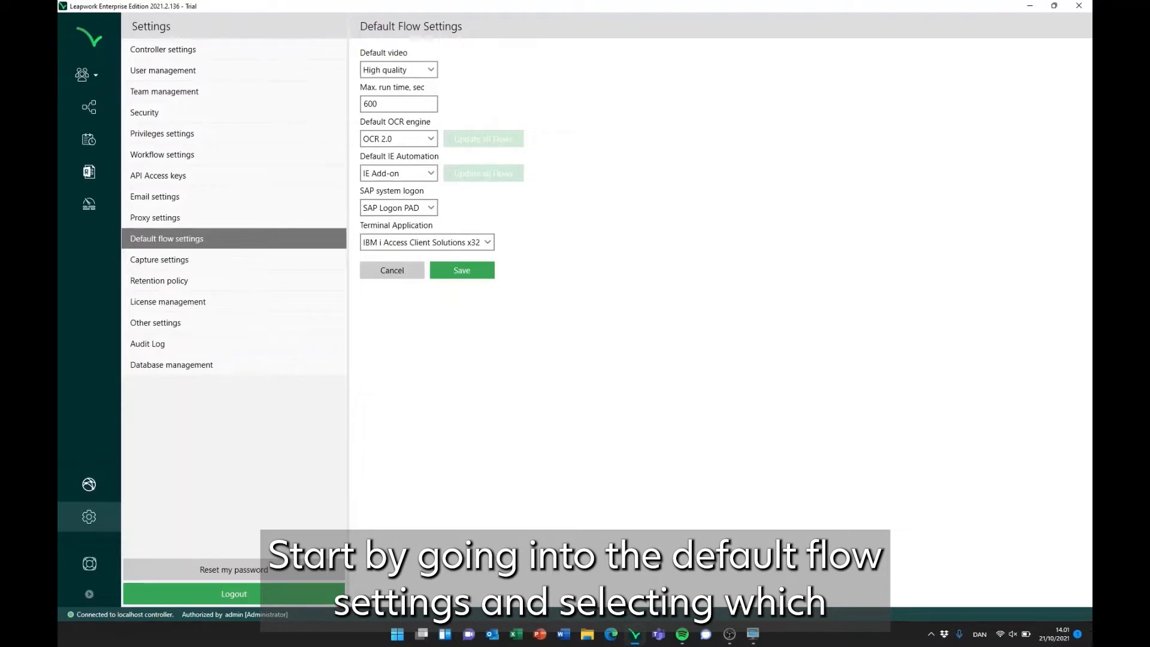
Keep IBM i Access Client Solutions x32 as the terminal application in Default flow settings.
{"action": "left_click", "coordinate": [426, 242]}
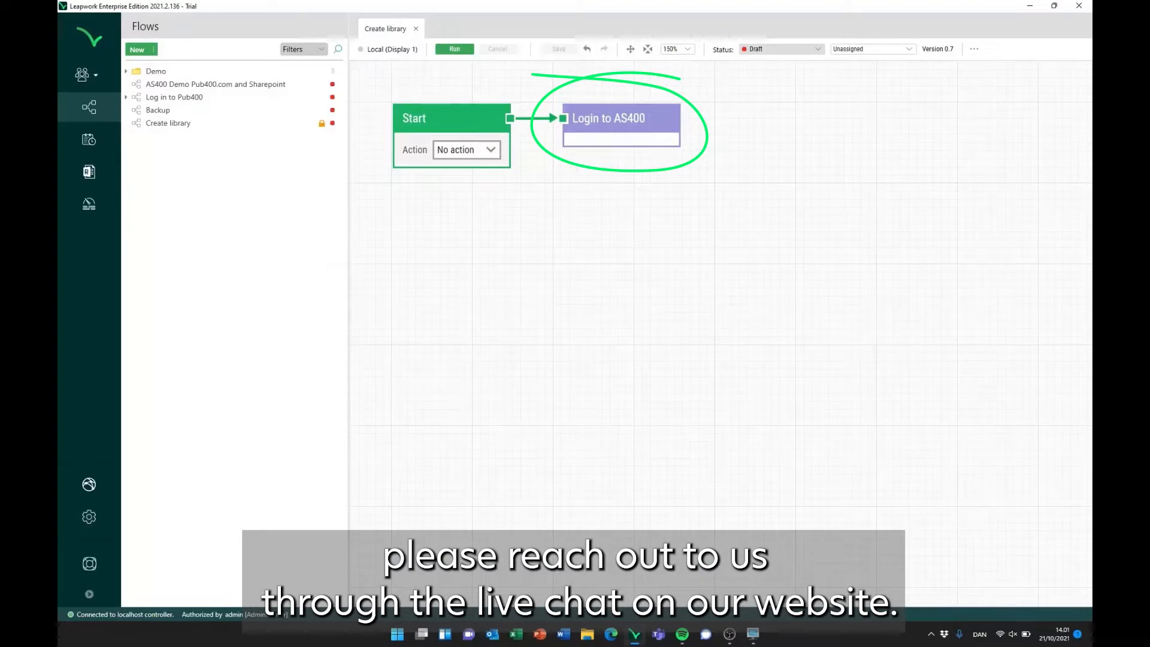
Add a Start Green Screen Recorder step after the Login to AS400 block.
{"action": "left_click_drag", "start_coordinate": [681, 118], "coordinate": [742, 118]}
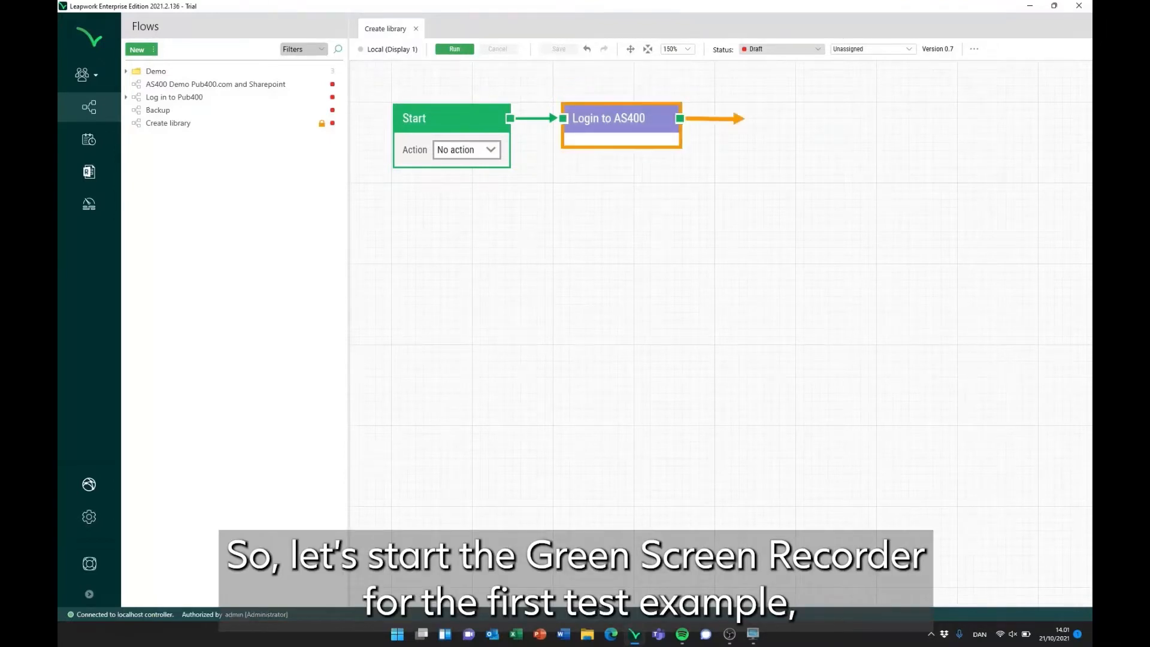
{"action": "left_click", "coordinate": [801, 173]}
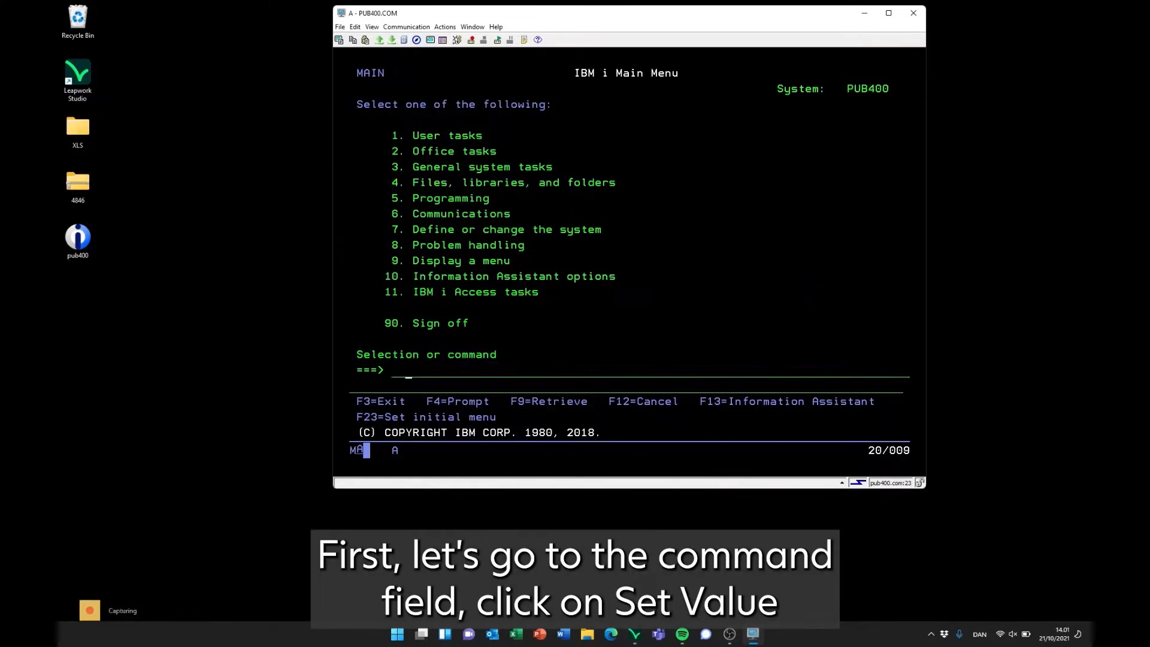
Record Set Value 1 in the command field and Hit Key Enter to reach User Tasks.
{"action": "left_click", "coordinate": [650, 370]}
{"action": "left_click", "coordinate": [435, 400]}
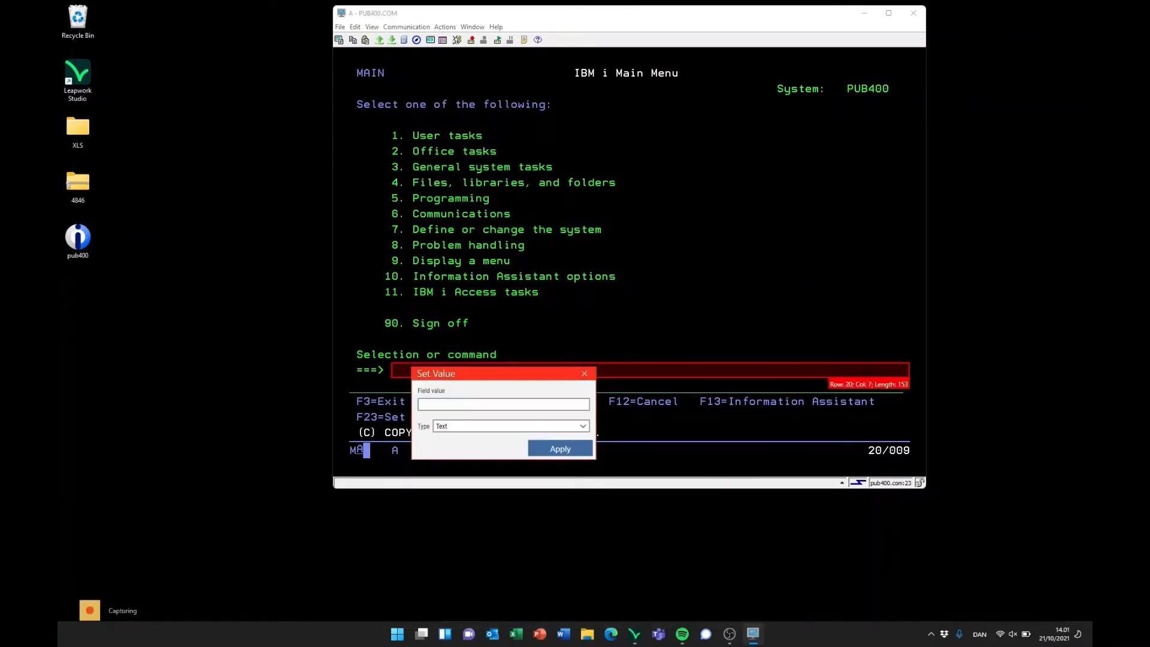
{"action": "type", "text": "1"}
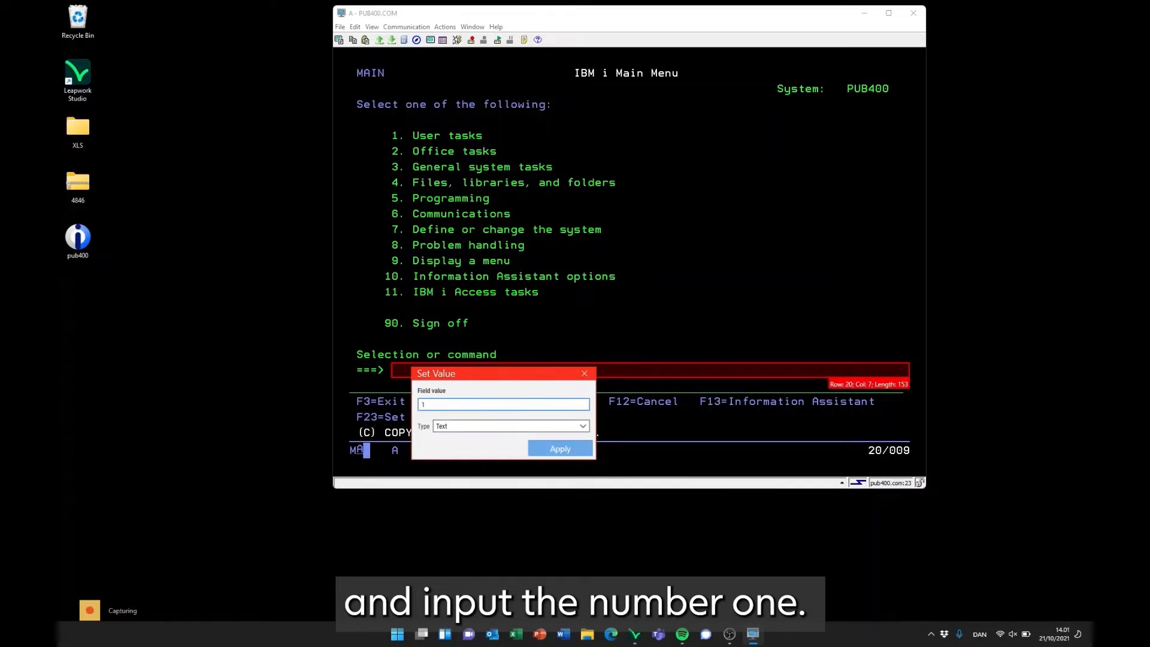
{"action": "key", "text": "Return"}
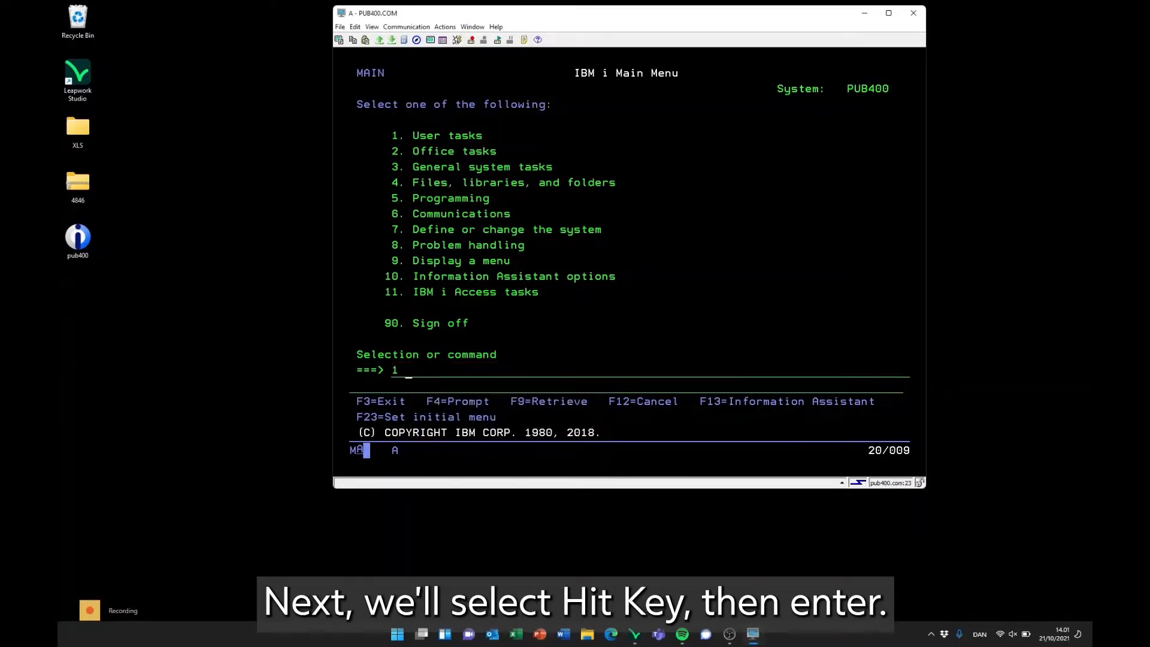
{"action": "left_click", "coordinate": [408, 371]}
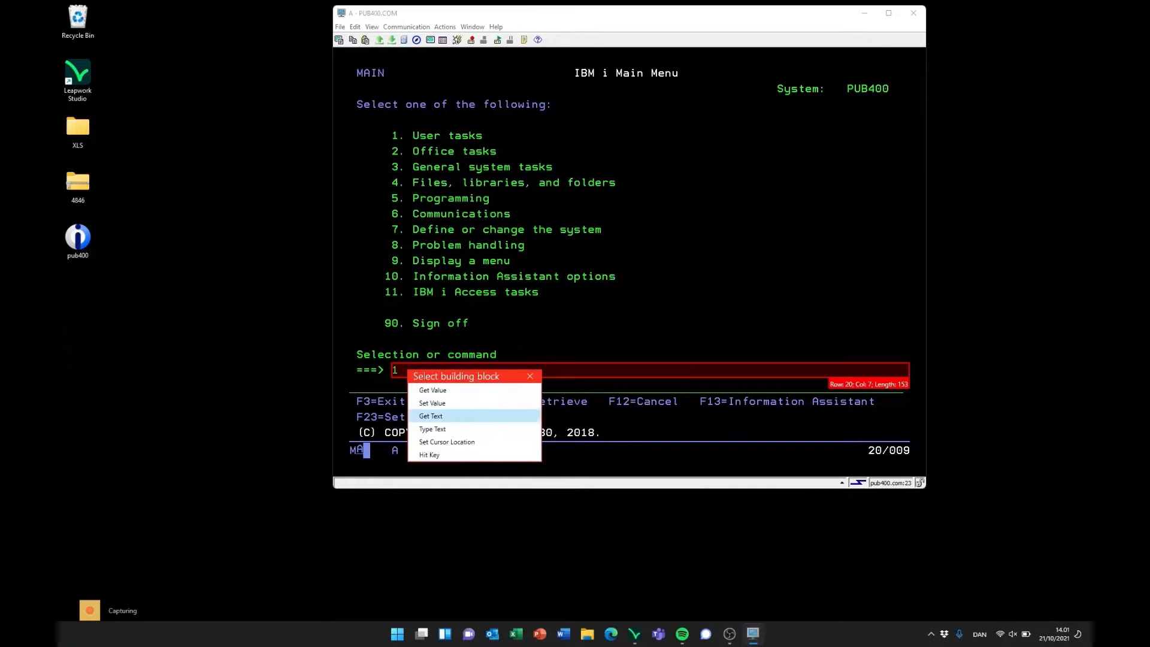
{"action": "left_click", "coordinate": [430, 455]}
{"action": "left_click", "coordinate": [506, 428]}
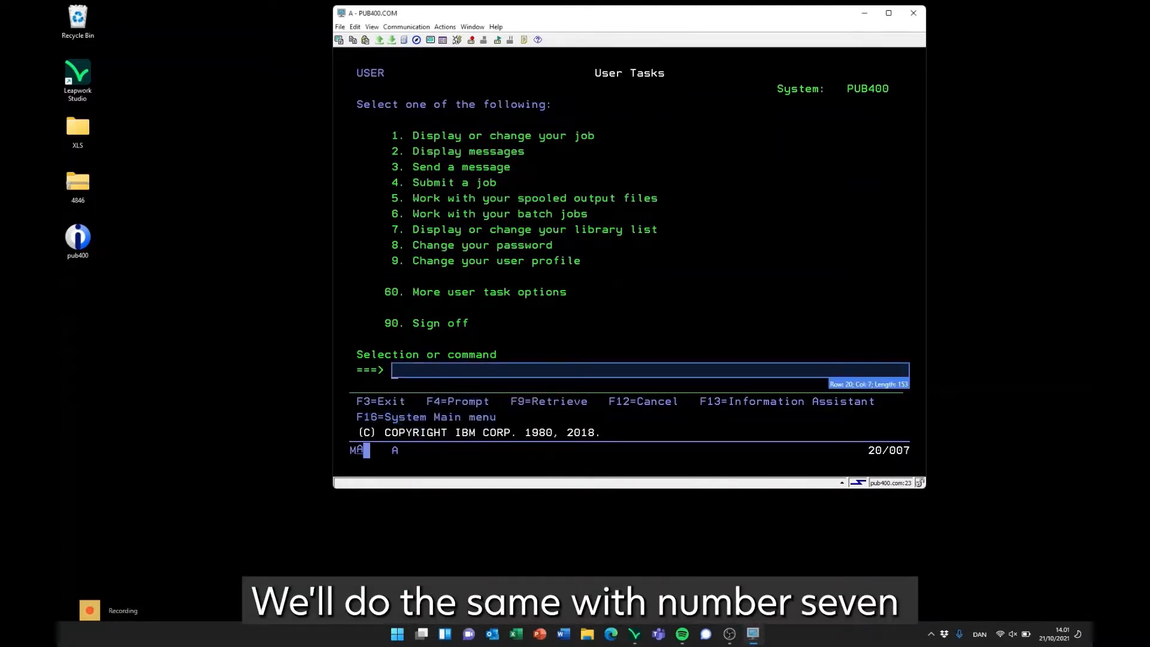
Record Set Value 7 in the command field and Hit Key Enter to reach Edit Library List.
{"action": "left_click", "coordinate": [467, 370]}
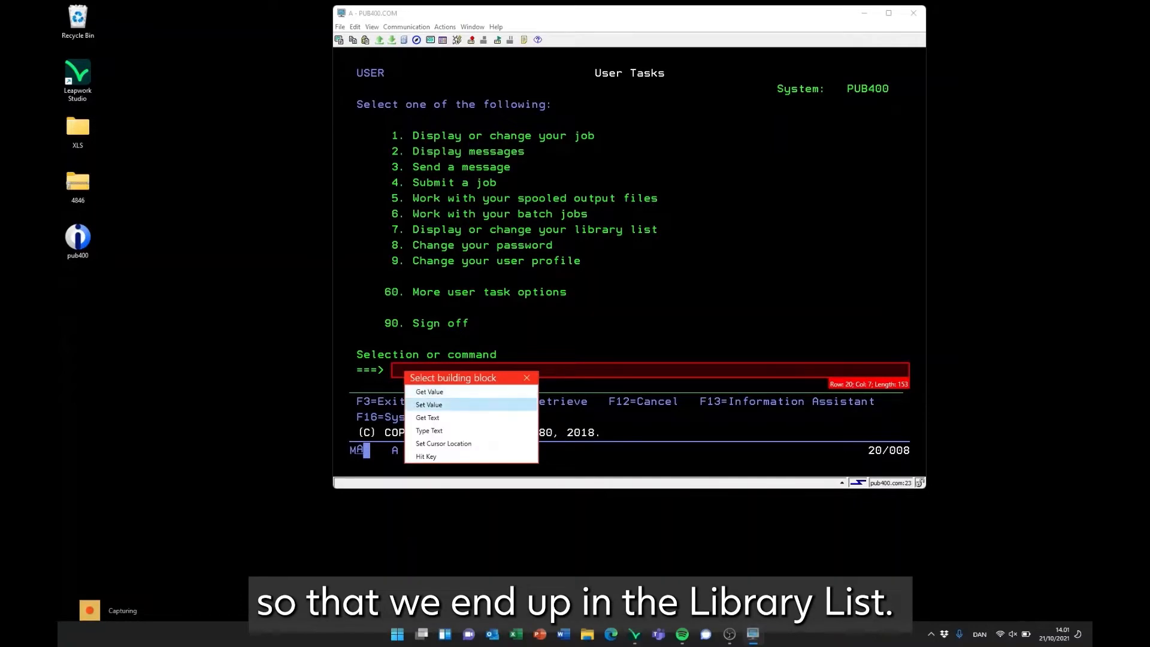
{"action": "left_click", "coordinate": [429, 406]}
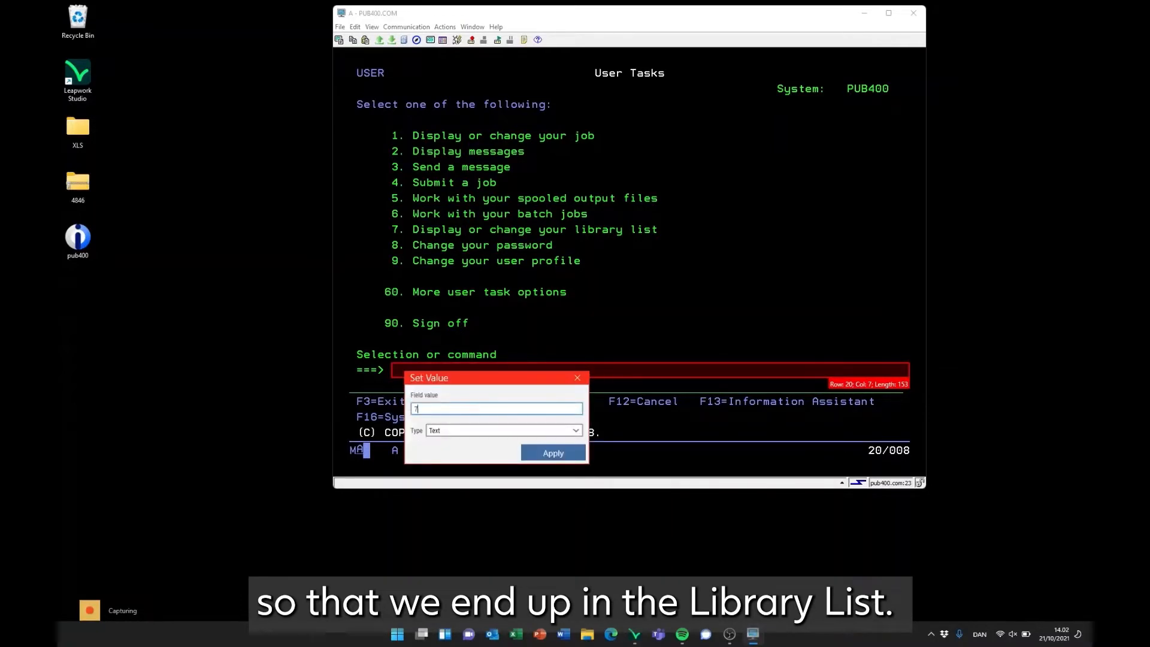
{"action": "type", "text": "7"}
{"action": "left_click", "coordinate": [553, 453]}
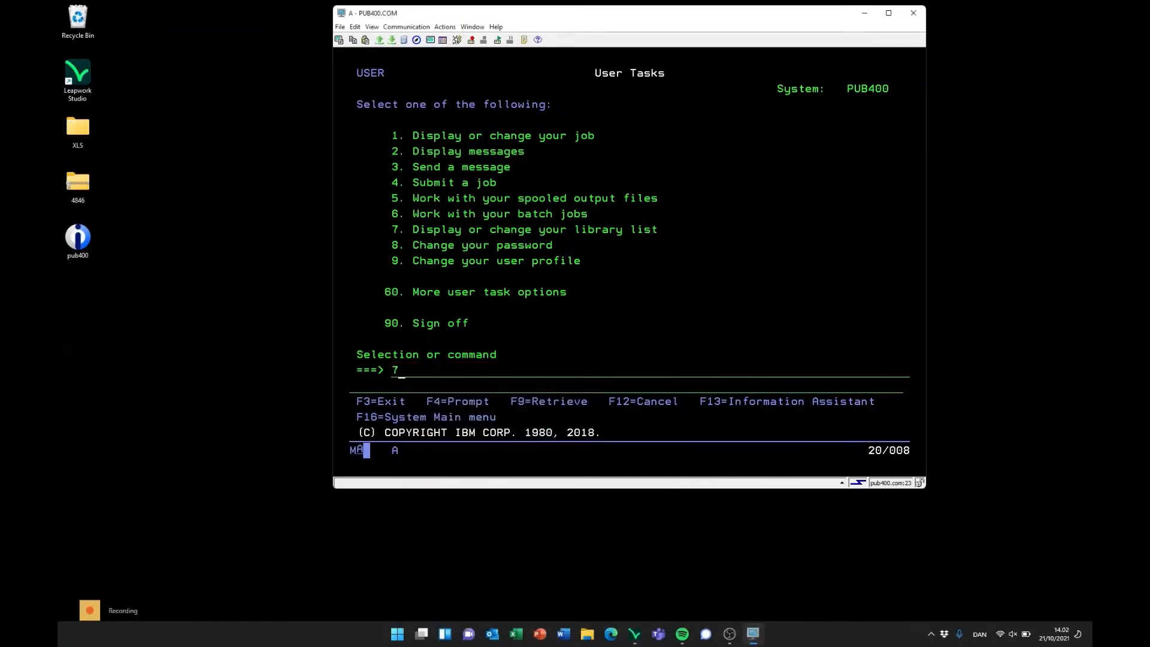
{"action": "left_click", "coordinate": [400, 370]}
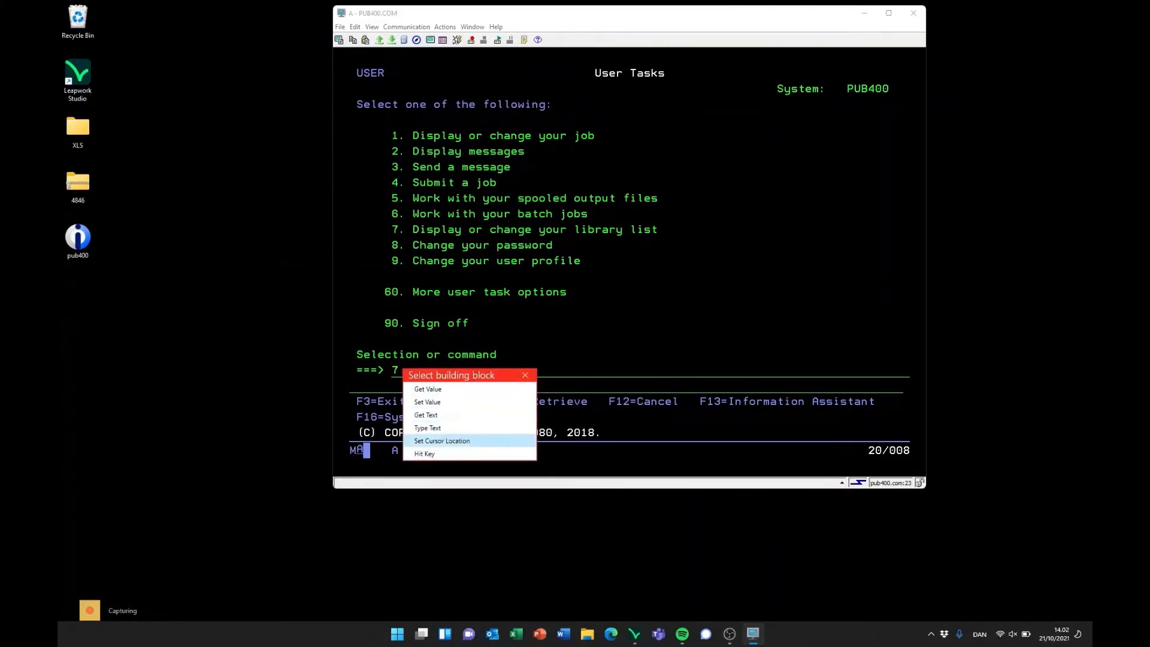
{"action": "left_click", "coordinate": [425, 453]}
{"action": "left_click", "coordinate": [501, 427]}
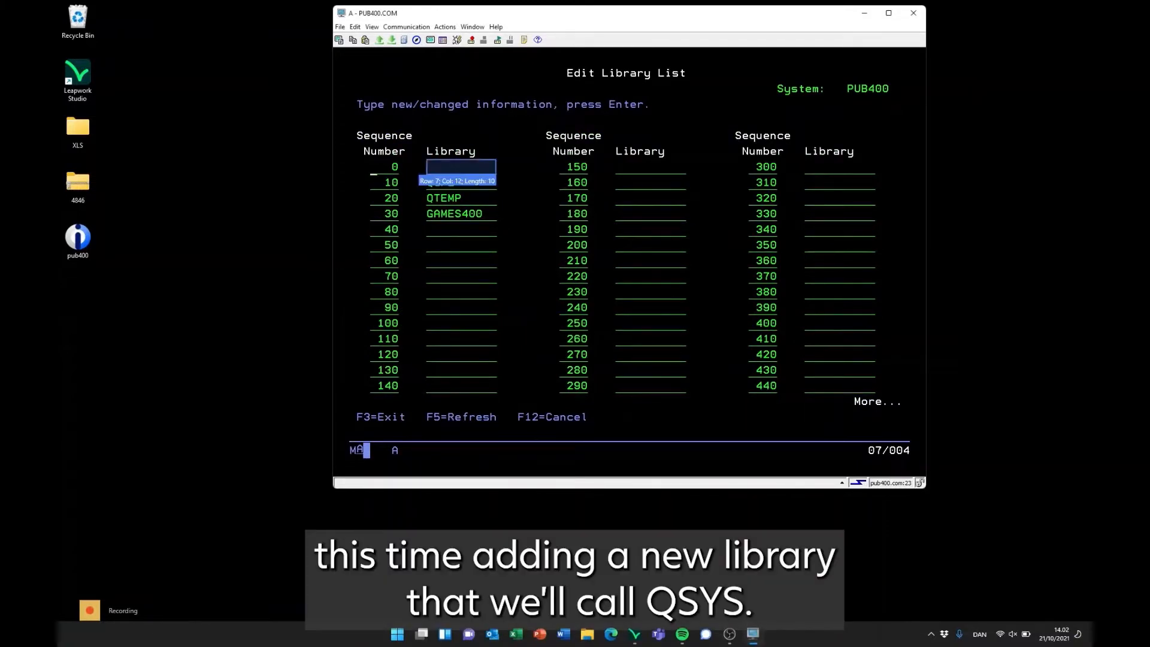
Record Set Value QSYS in the sequence 0 library field and Hit Key Enter to add it.
{"action": "left_click", "coordinate": [459, 167]}
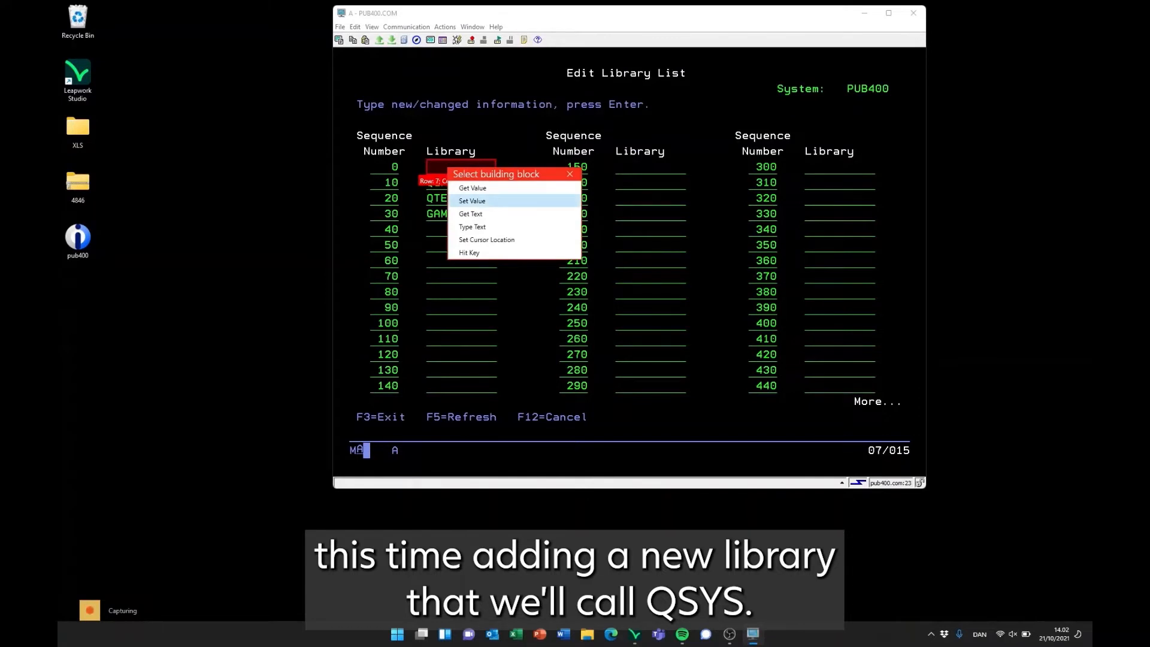
{"action": "left_click", "coordinate": [472, 200]}
{"action": "type", "text": "QSYS"}
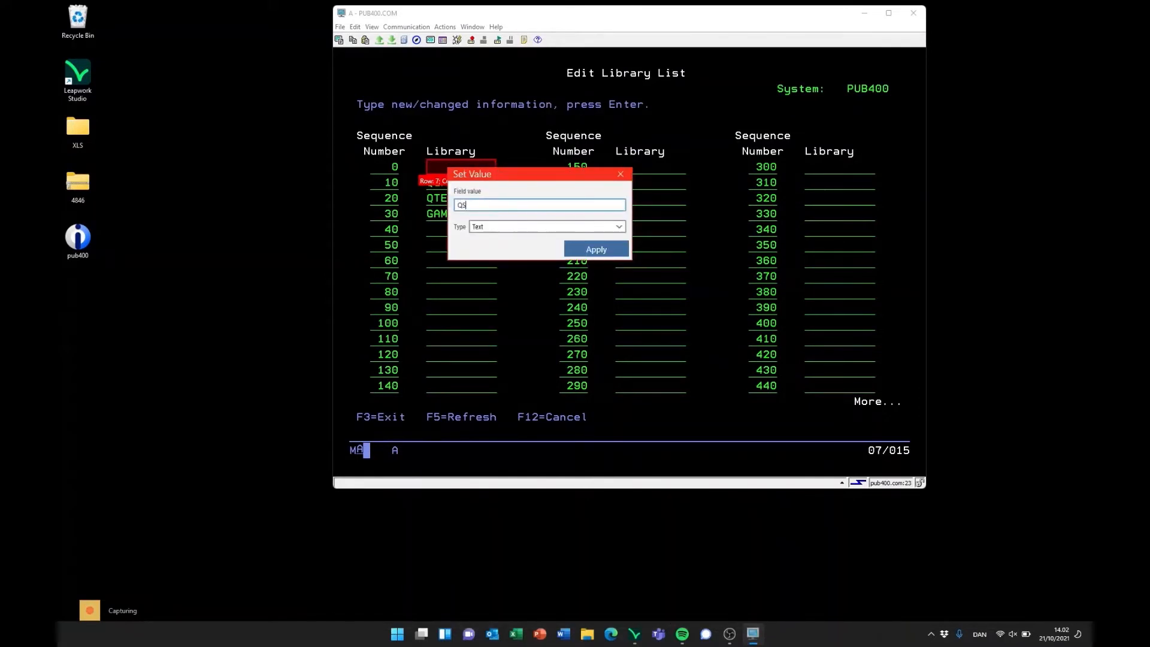
{"action": "left_click", "coordinate": [596, 250]}
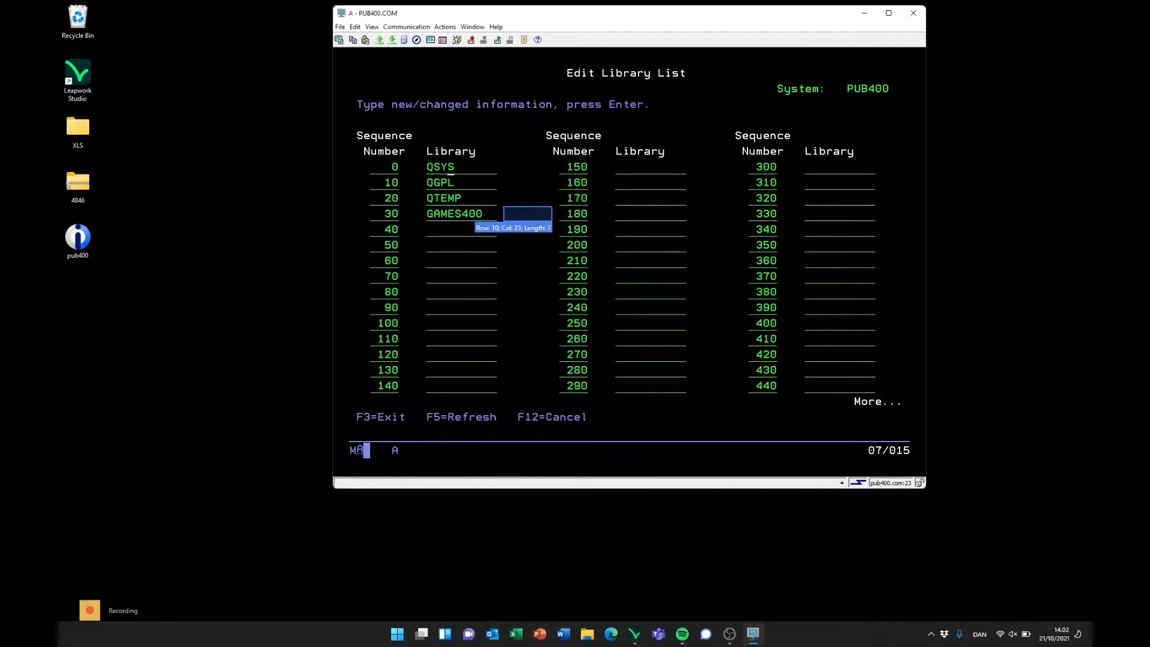
{"action": "right_click", "coordinate": [454, 167]}
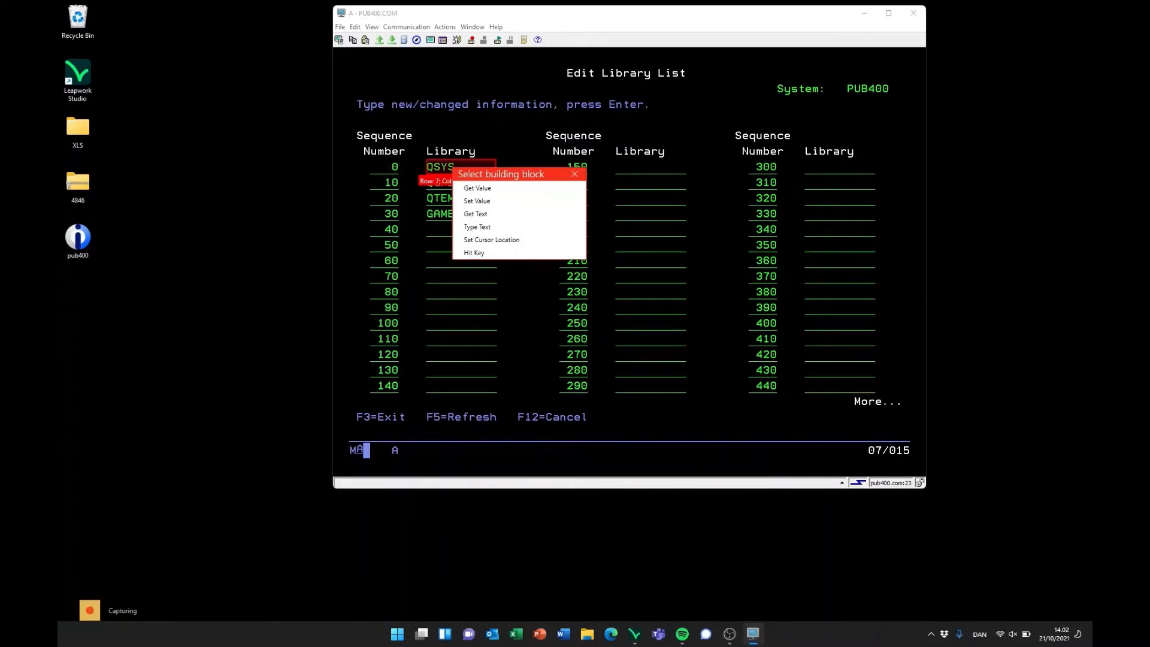
{"action": "left_click", "coordinate": [473, 252]}
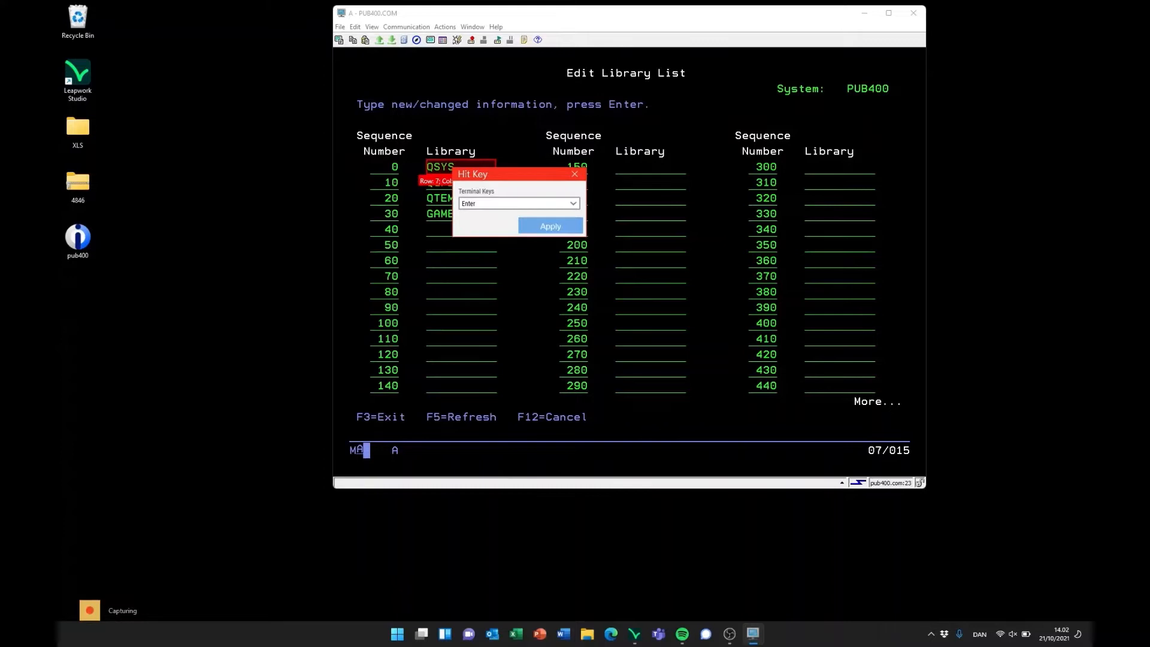
{"action": "left_click", "coordinate": [550, 226]}
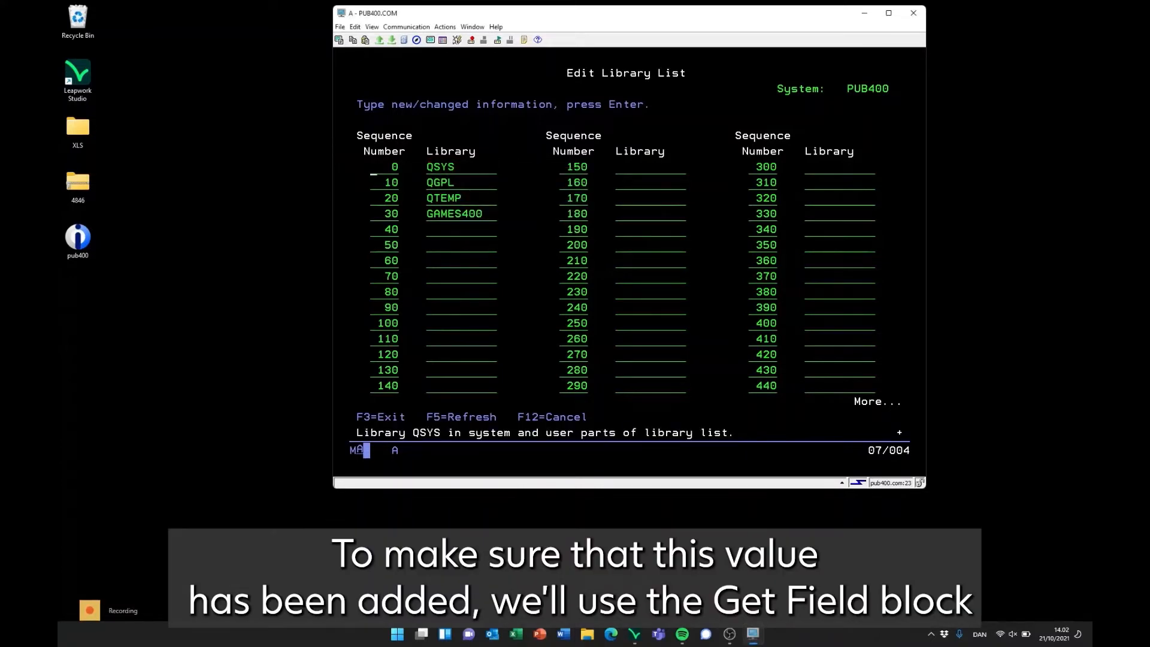
Record a Get Field on the confirmation message line to verify QSYS was added.
{"action": "left_click", "coordinate": [437, 432]}
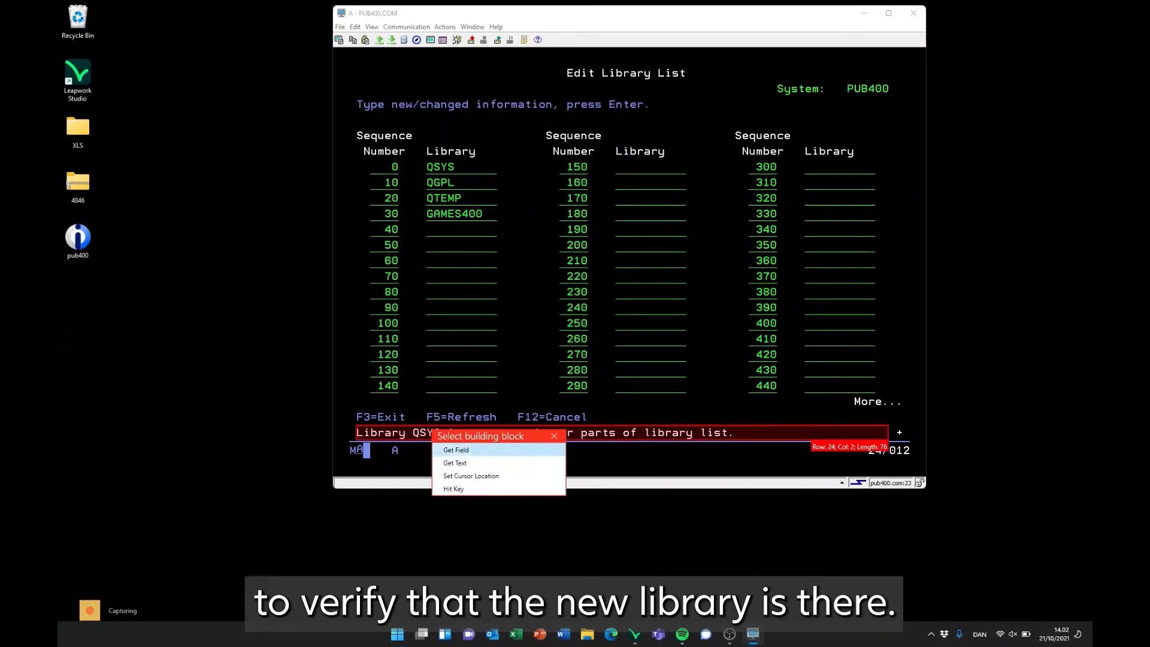
{"action": "left_click", "coordinate": [454, 450]}
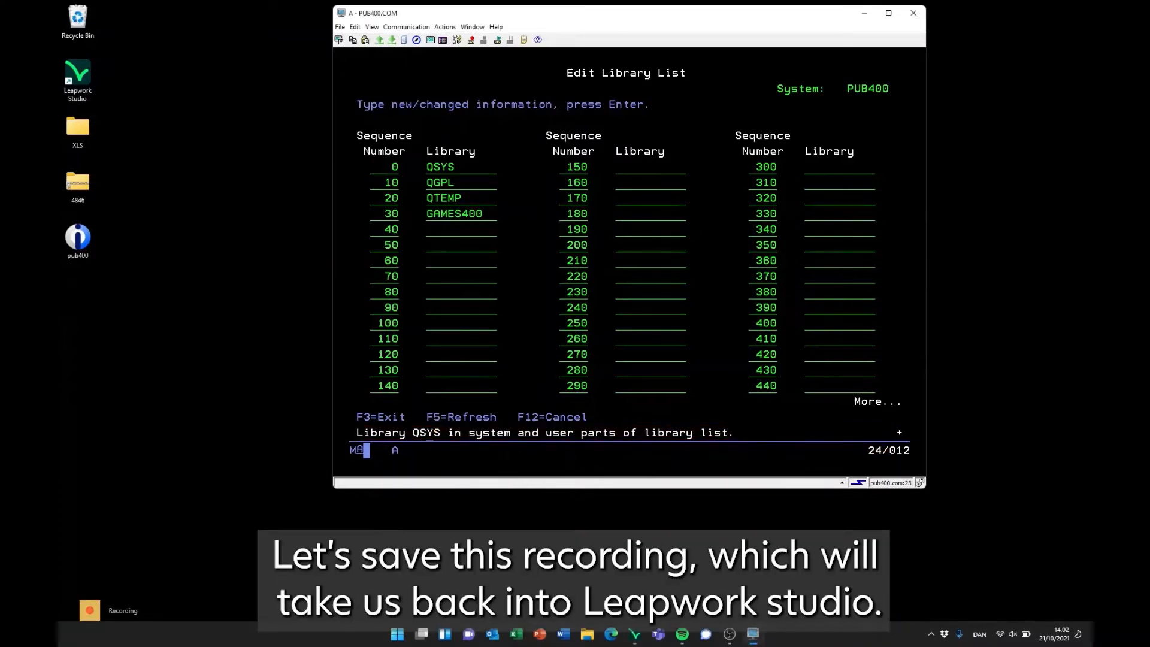
Save the green-screen recording into the Create library flow and fit it on the canvas.
{"action": "left_click", "coordinate": [88, 611]}
{"action": "left_click", "coordinate": [89, 586]}
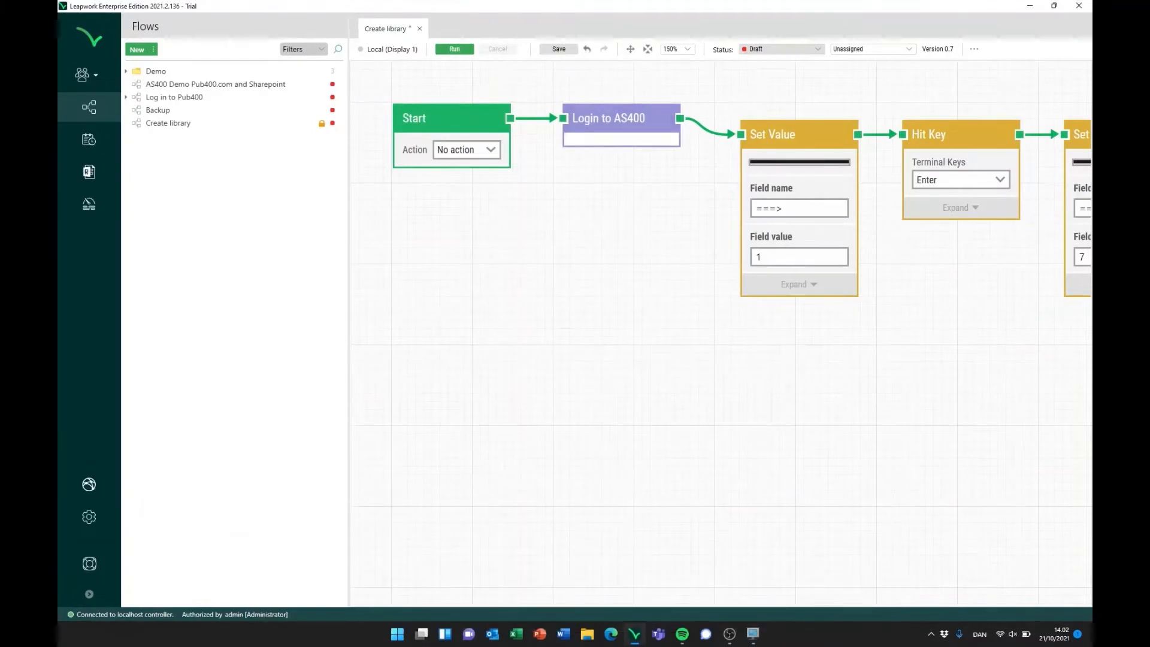
{"action": "left_click", "coordinate": [647, 48]}
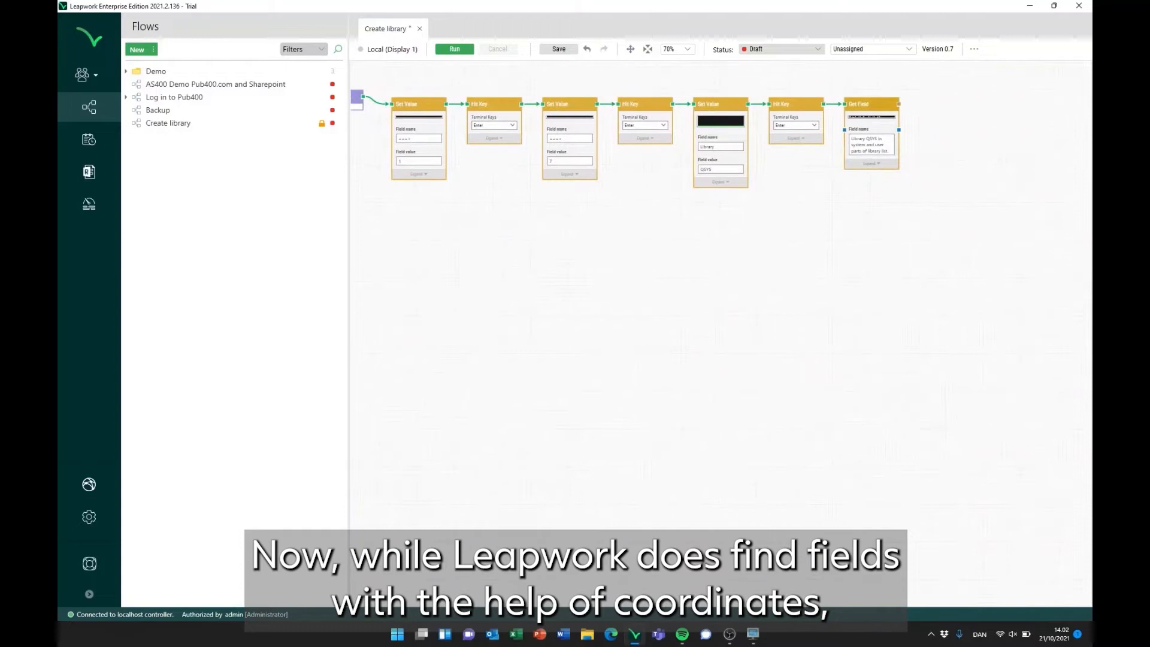
End the flow with a Pass block after Get Field and review the Set Value step's settings.
{"action": "left_click_drag", "start_coordinate": [900, 131], "coordinate": [927, 106]}
{"action": "type", "text": "p"}
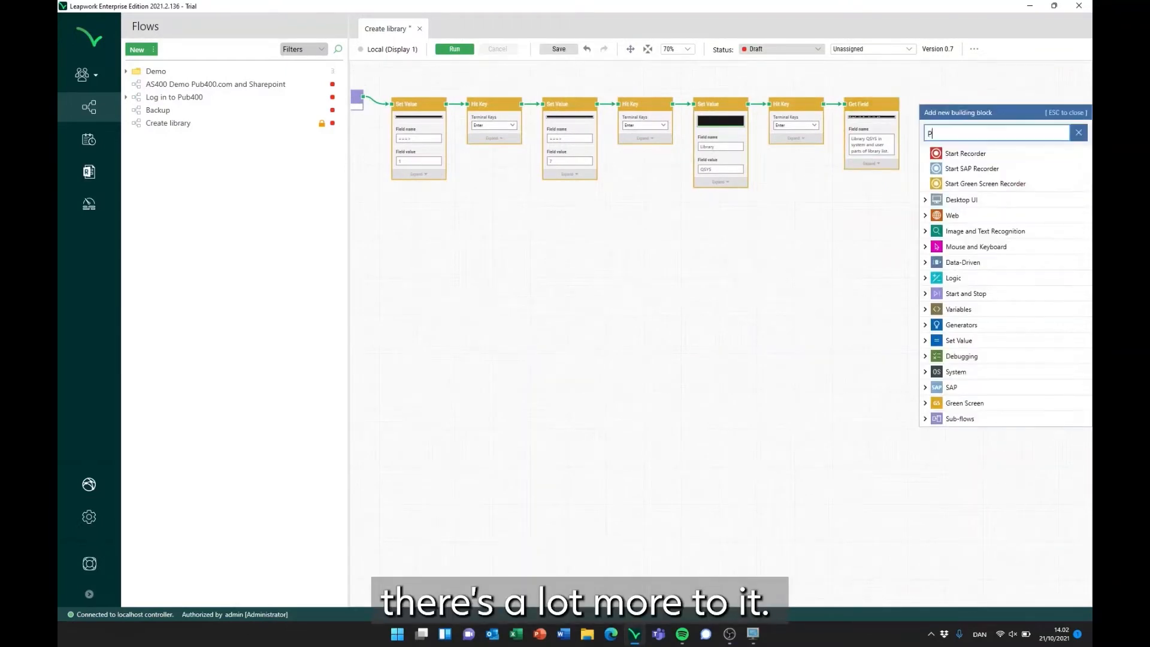
{"action": "type", "text": "ass"}
{"action": "key", "text": "Return"}
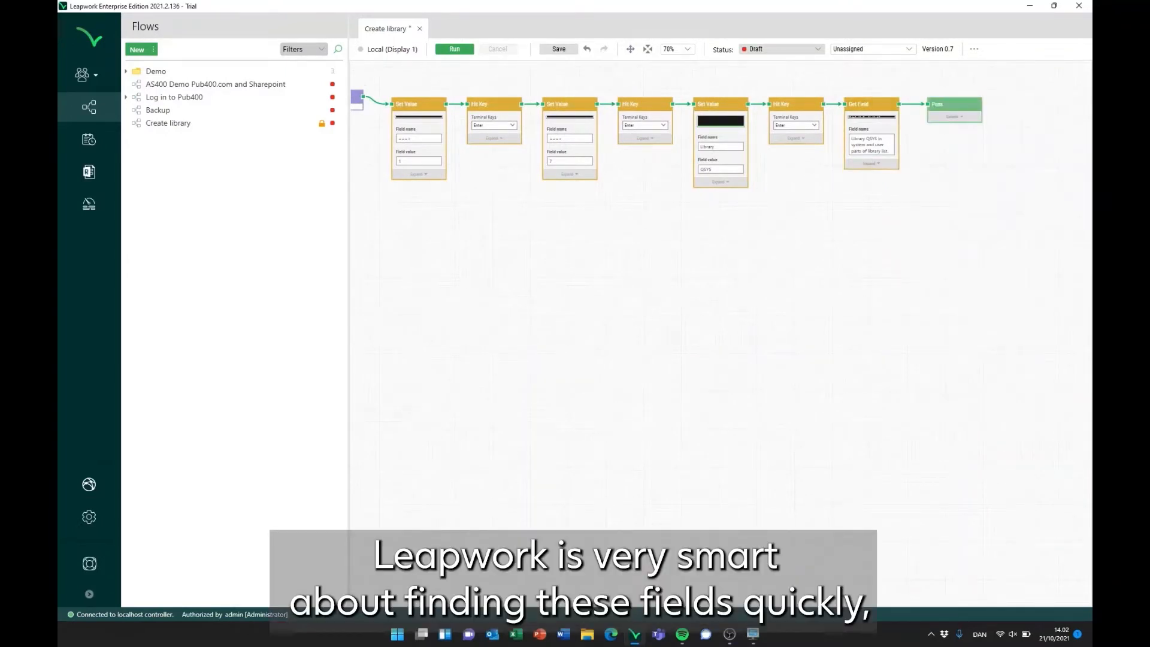
{"action": "left_click", "coordinate": [719, 182]}
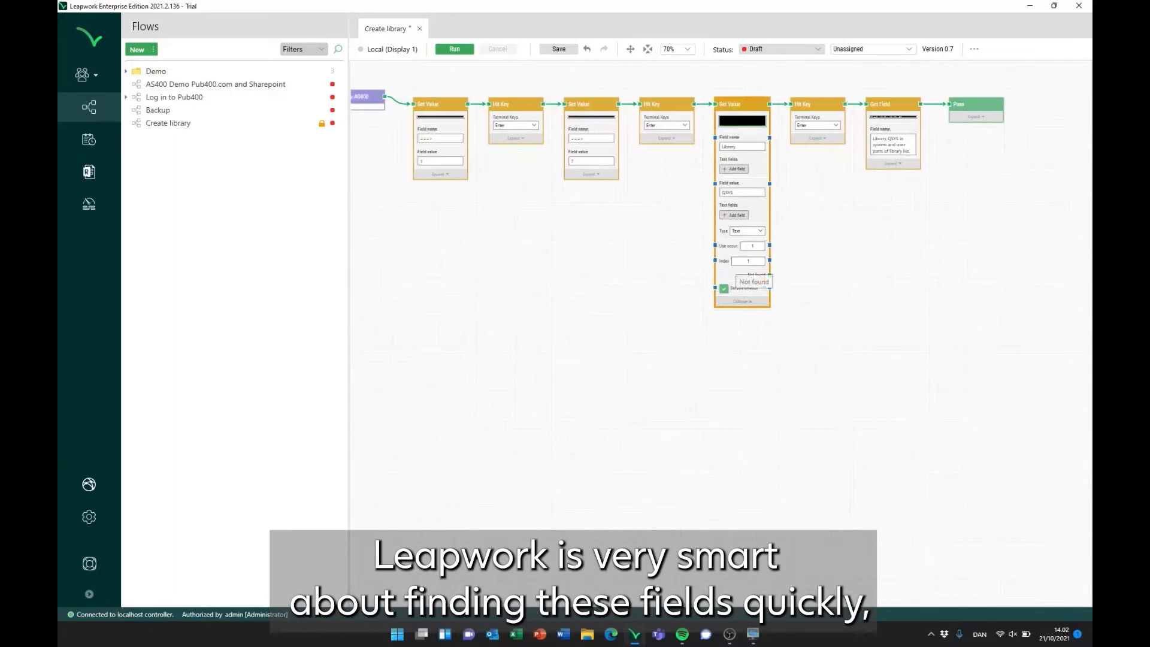
{"action": "scroll", "coordinate": [719, 225], "scroll_direction": "up", "scroll_amount": 5}
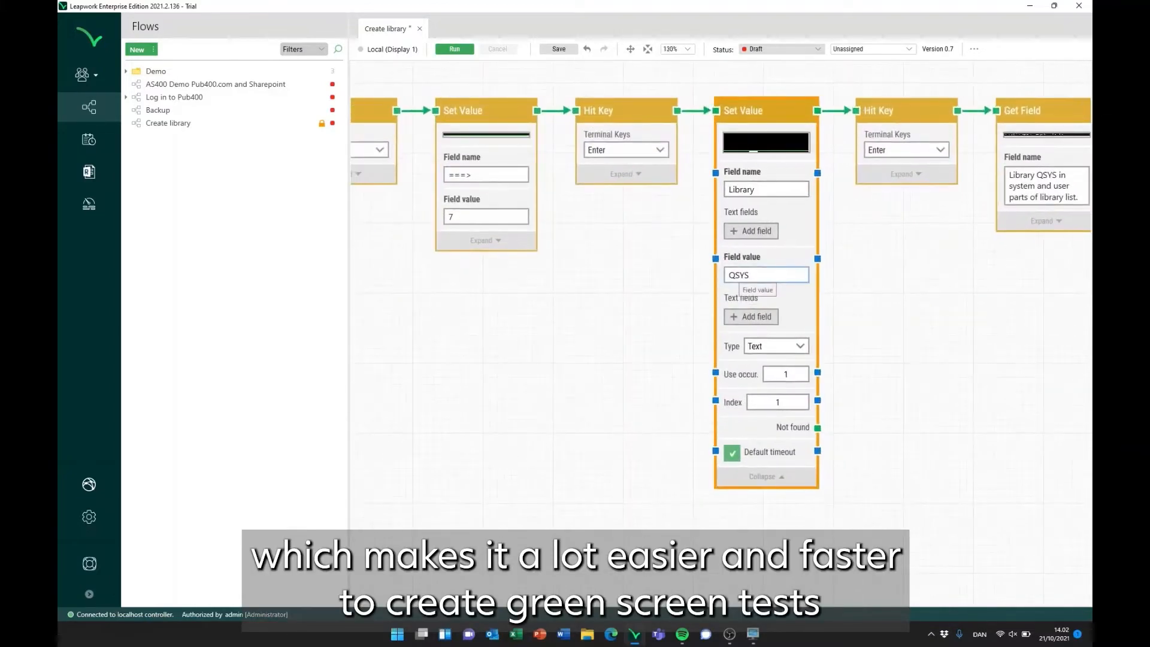
{"action": "left_click", "coordinate": [899, 359]}
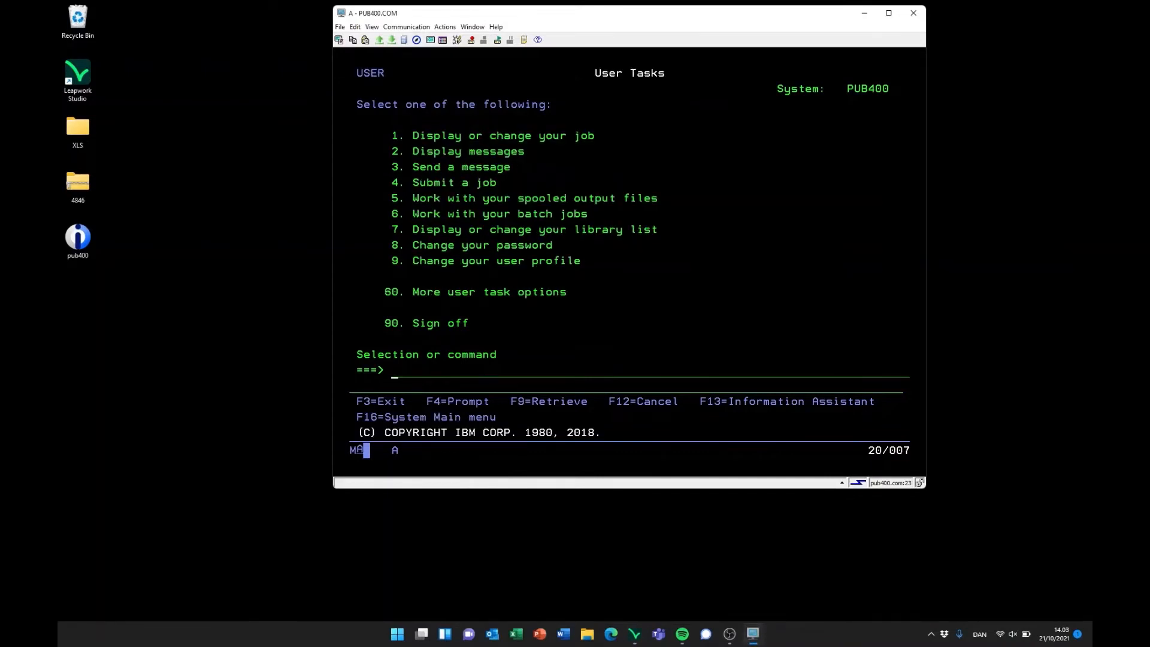
{"action": "type", "text": "7"}
Let the run enter option 7 and submit QSYS at sequence 0, passing the flow.
{"action": "key", "text": "Return"}
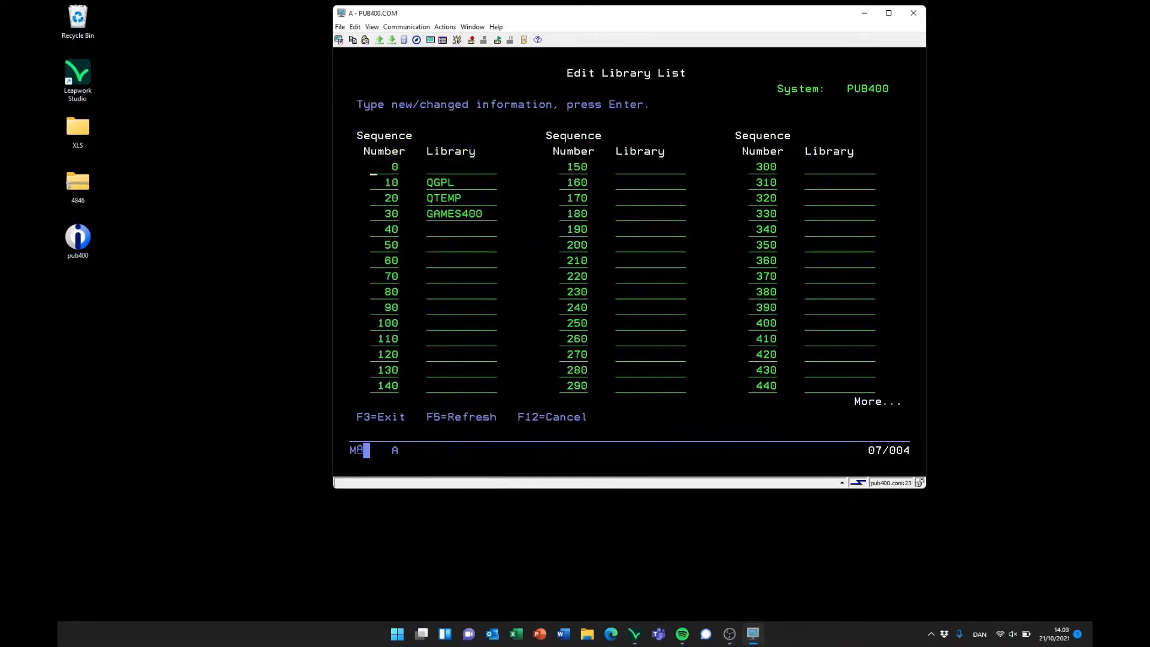
{"action": "type", "text": "QSYS"}
{"action": "key", "text": "Return"}
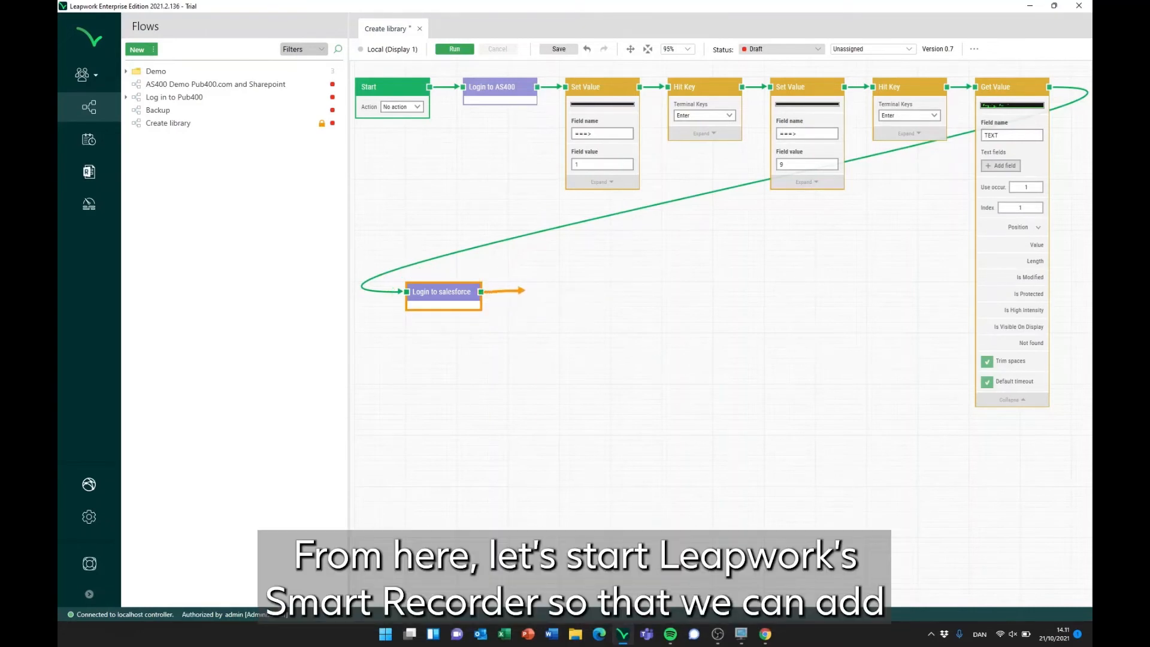
Add a Start Recorder step after Login to salesforce, opening the Salesforce home page.
{"action": "left_click", "coordinate": [526, 291]}
{"action": "left_click", "coordinate": [584, 315]}
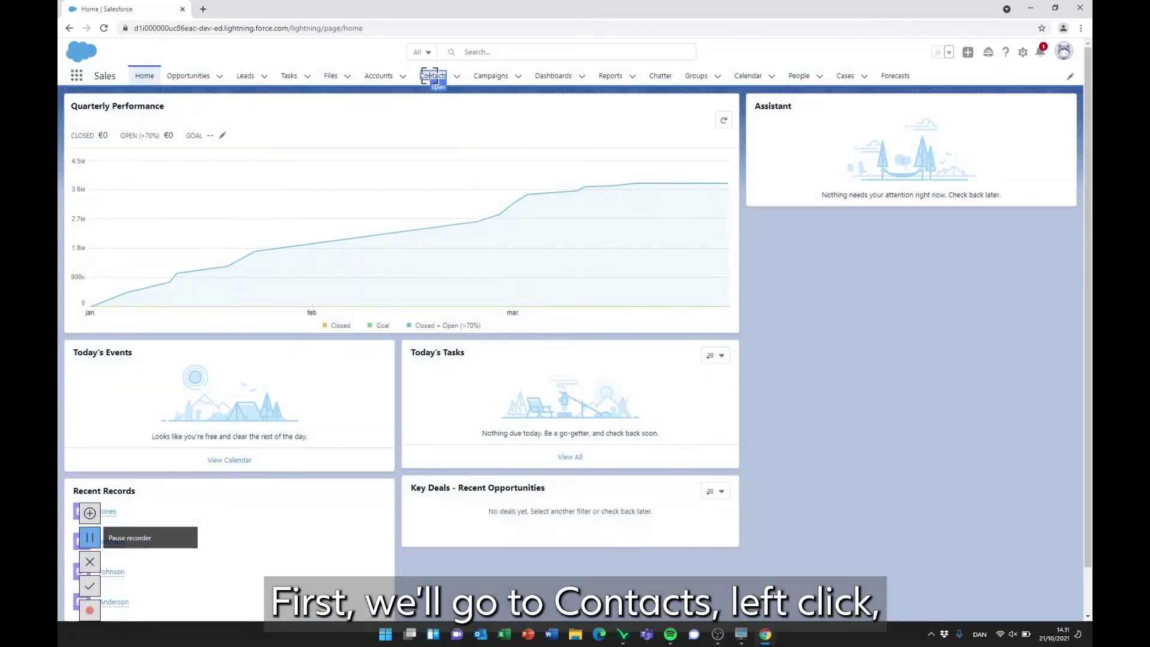
Record Click Web Element steps on Contacts and New, opening the New Contact form.
{"action": "left_click", "coordinate": [432, 76]}
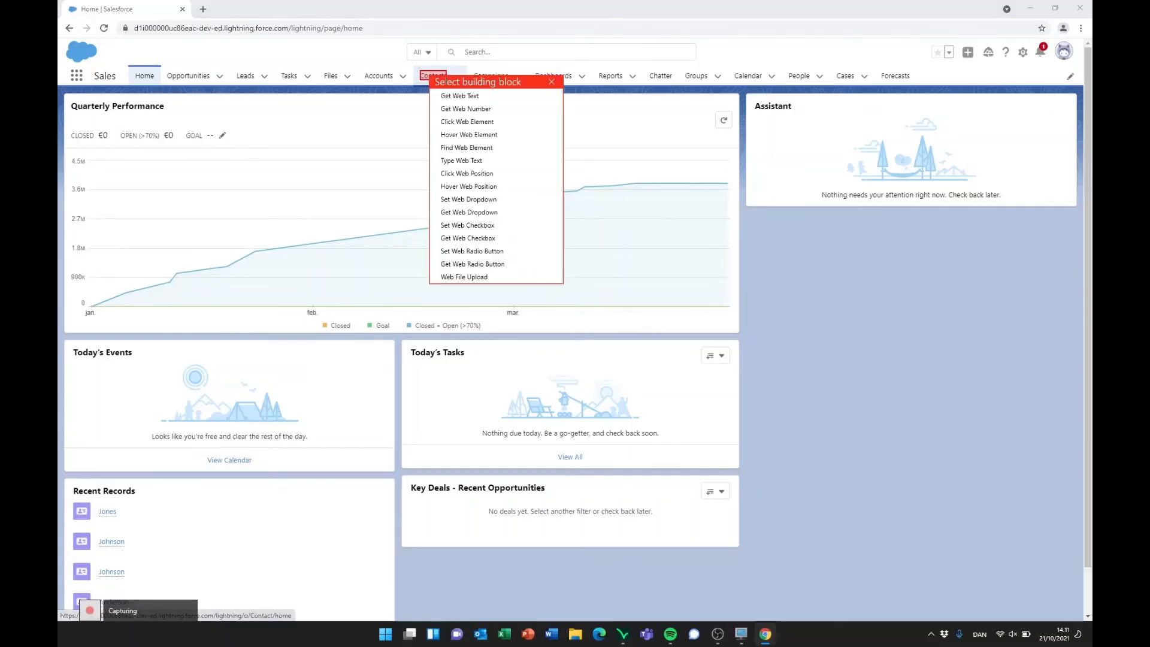
{"action": "left_click", "coordinate": [467, 122]}
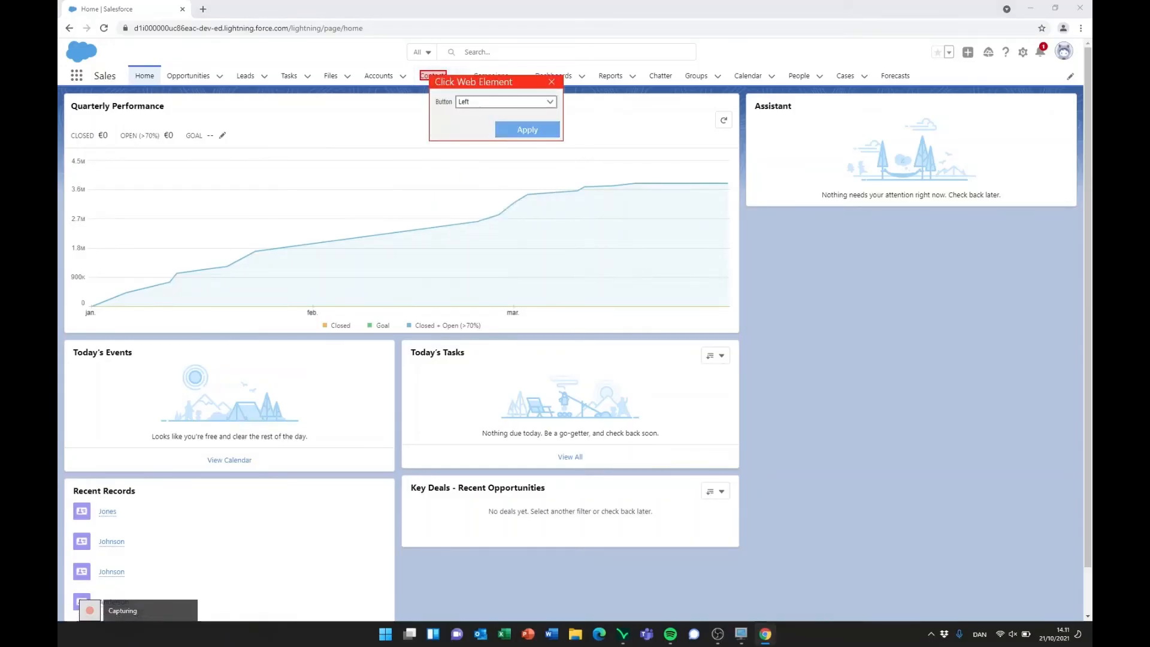
{"action": "left_click", "coordinate": [528, 129]}
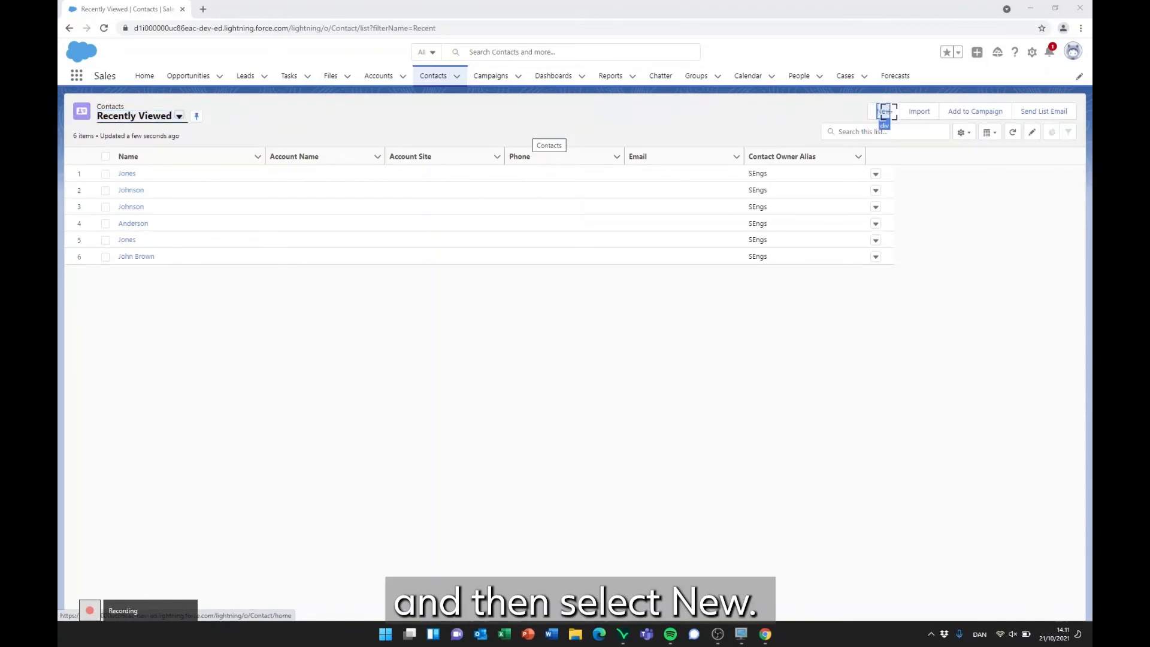
{"action": "left_click", "coordinate": [884, 112]}
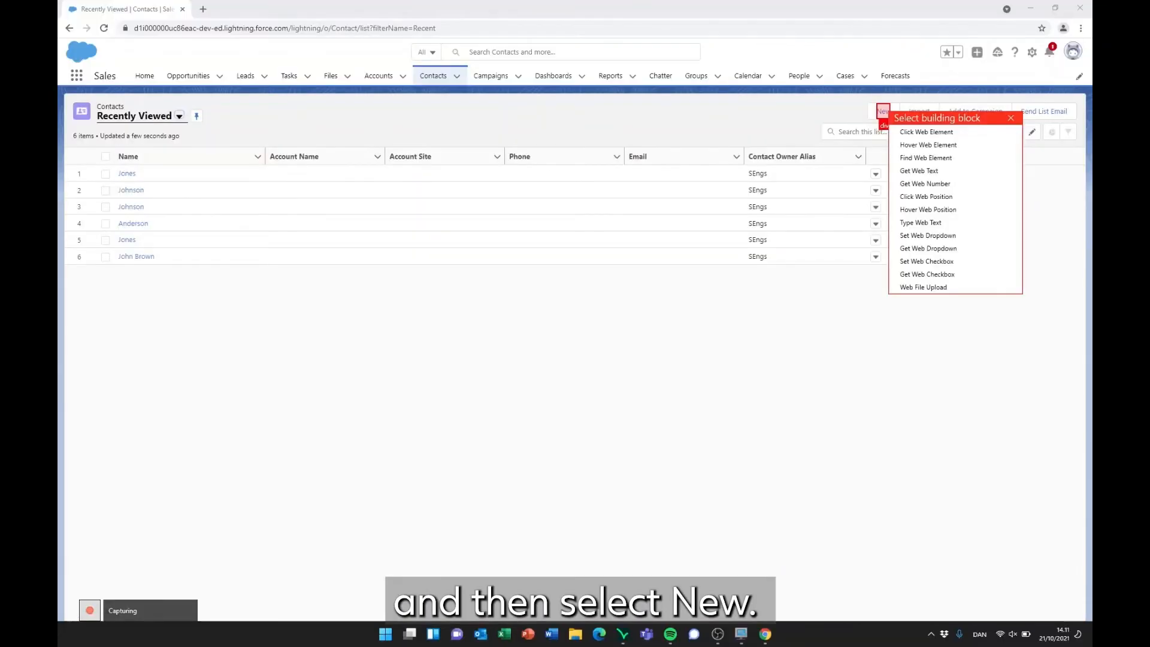
{"action": "left_click", "coordinate": [926, 132]}
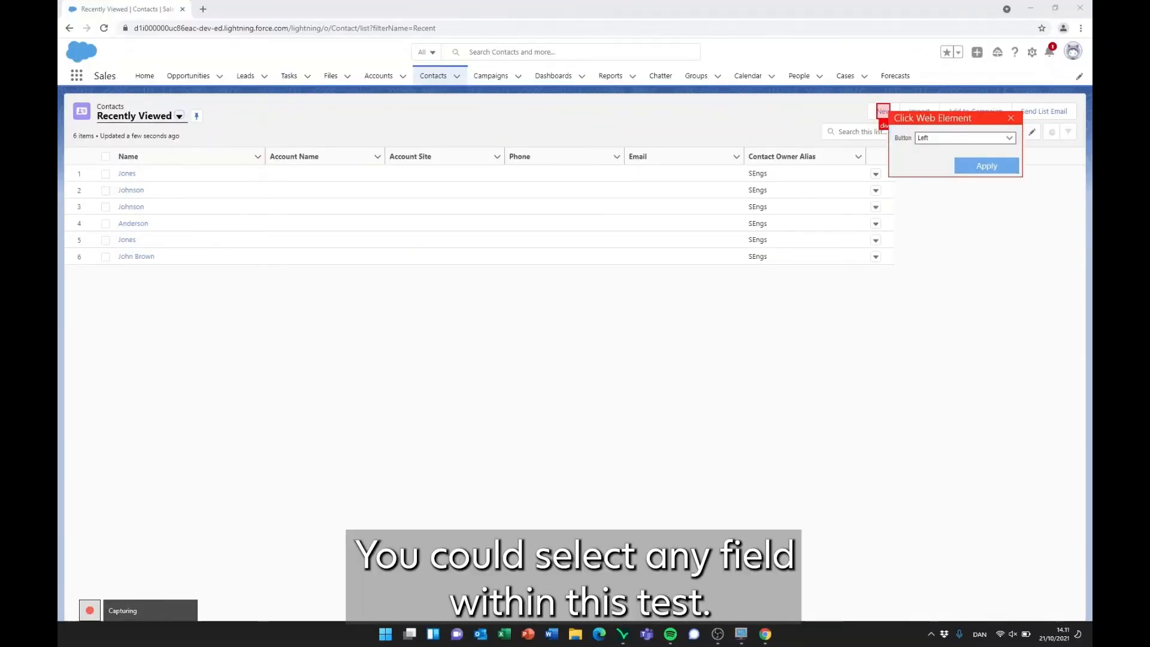
{"action": "left_click", "coordinate": [987, 165]}
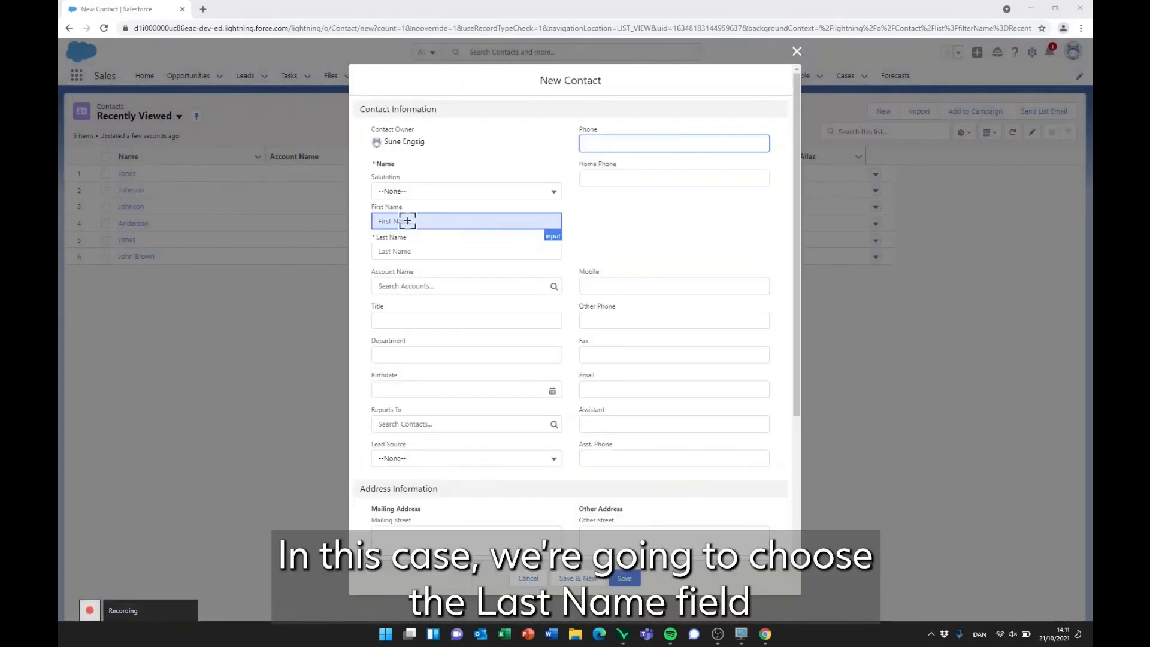
Record a Type Web Text step on Last Name and save the recording into the flow.
{"action": "left_click", "coordinate": [399, 251]}
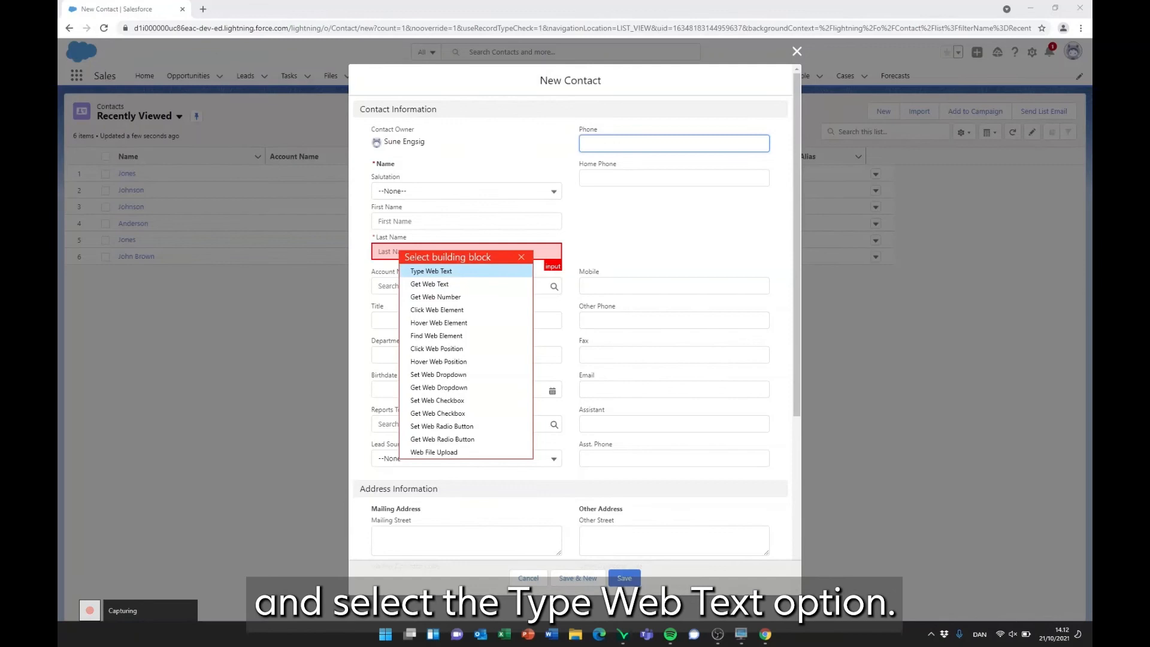
{"action": "left_click", "coordinate": [431, 270]}
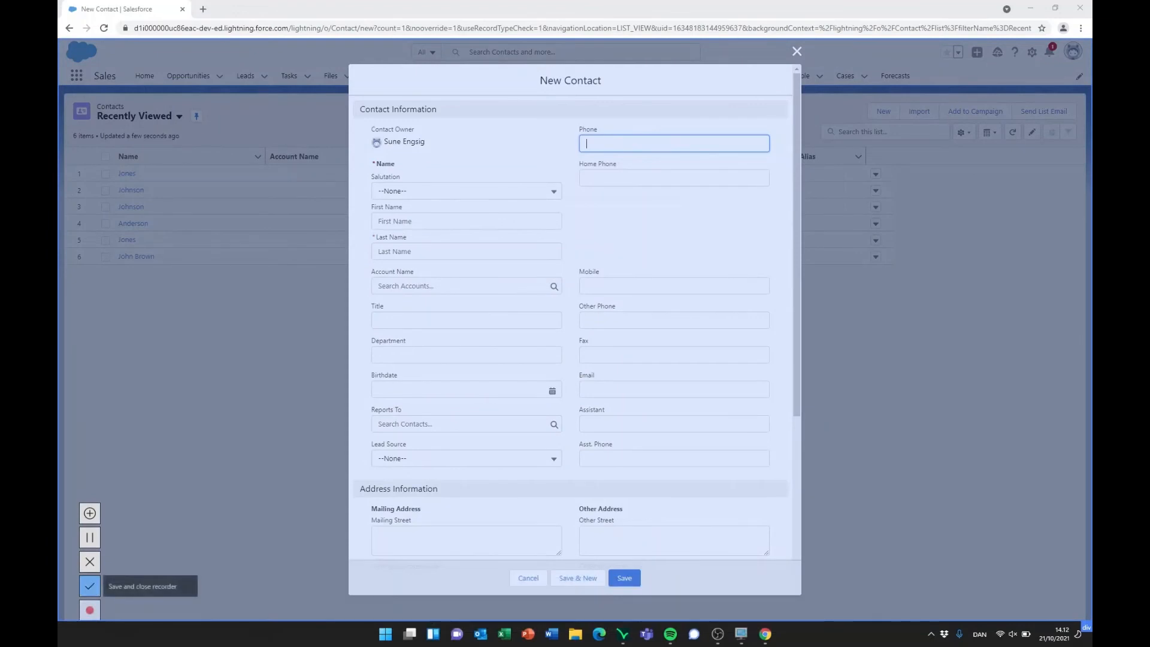
{"action": "left_click", "coordinate": [89, 586]}
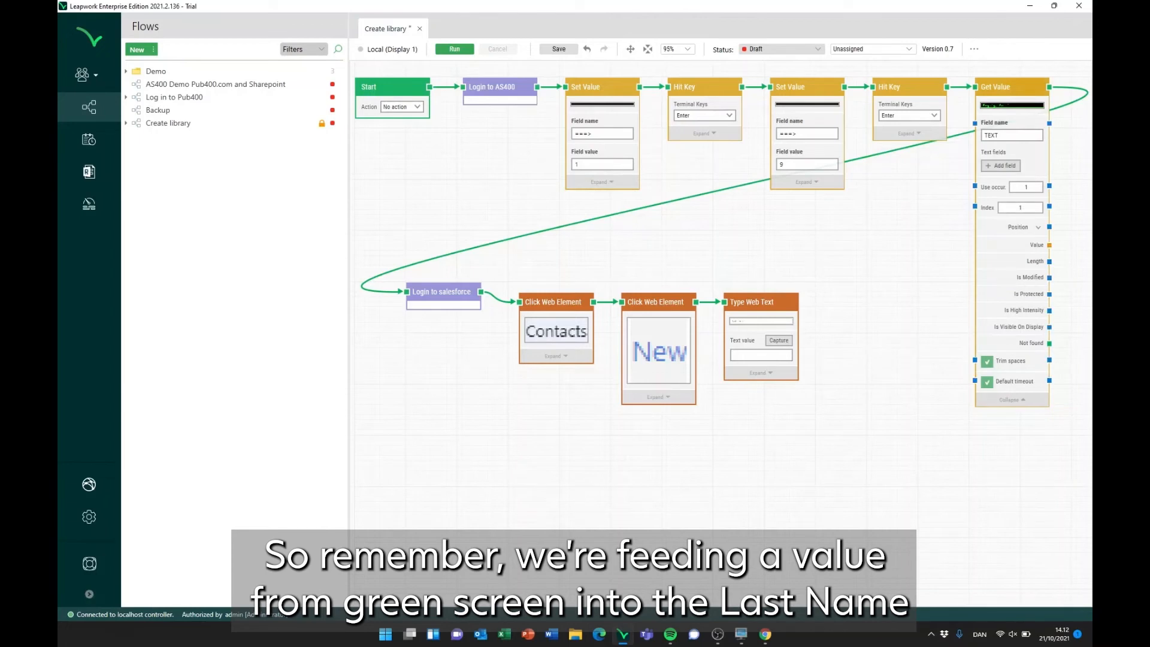
Wire Get Value's output into Type Web Text's text and end the flow with a Pass block.
{"action": "left_click_drag", "start_coordinate": [1050, 245], "coordinate": [730, 371]}
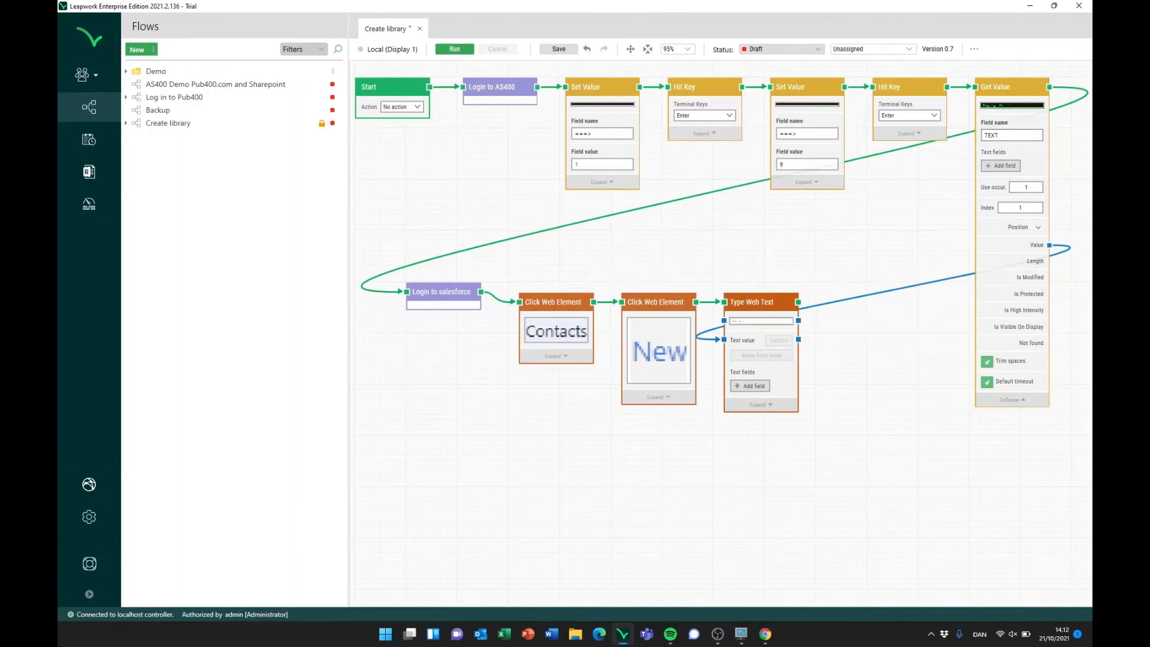
{"action": "left_click_drag", "start_coordinate": [799, 302], "coordinate": [831, 310]}
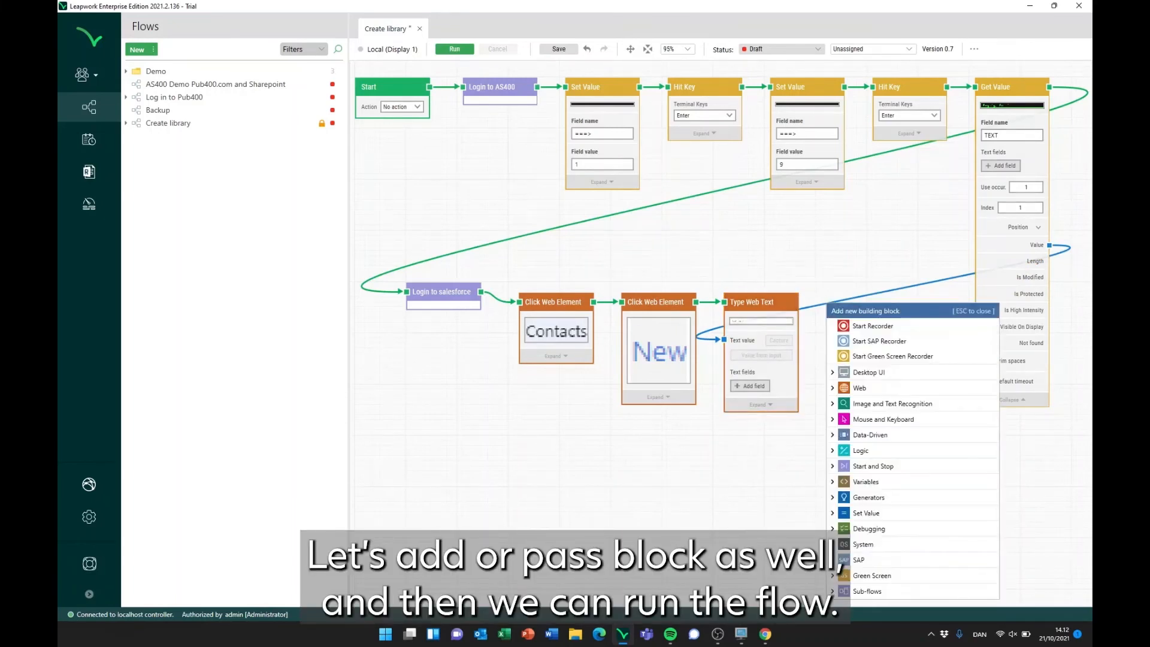
{"action": "type", "text": "pas"}
{"action": "key", "text": "Return"}
{"action": "right_click", "coordinate": [620, 95]}
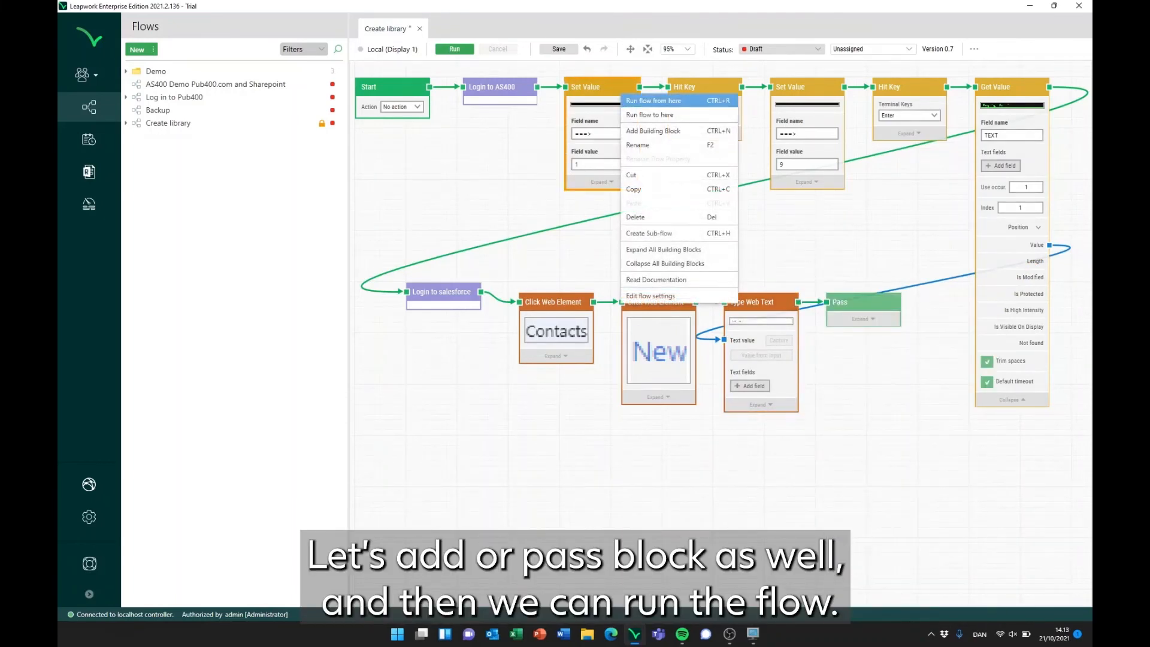
Run the combined flow from here, reaching the PUB400 User Tasks menu.
{"action": "left_click", "coordinate": [653, 101]}
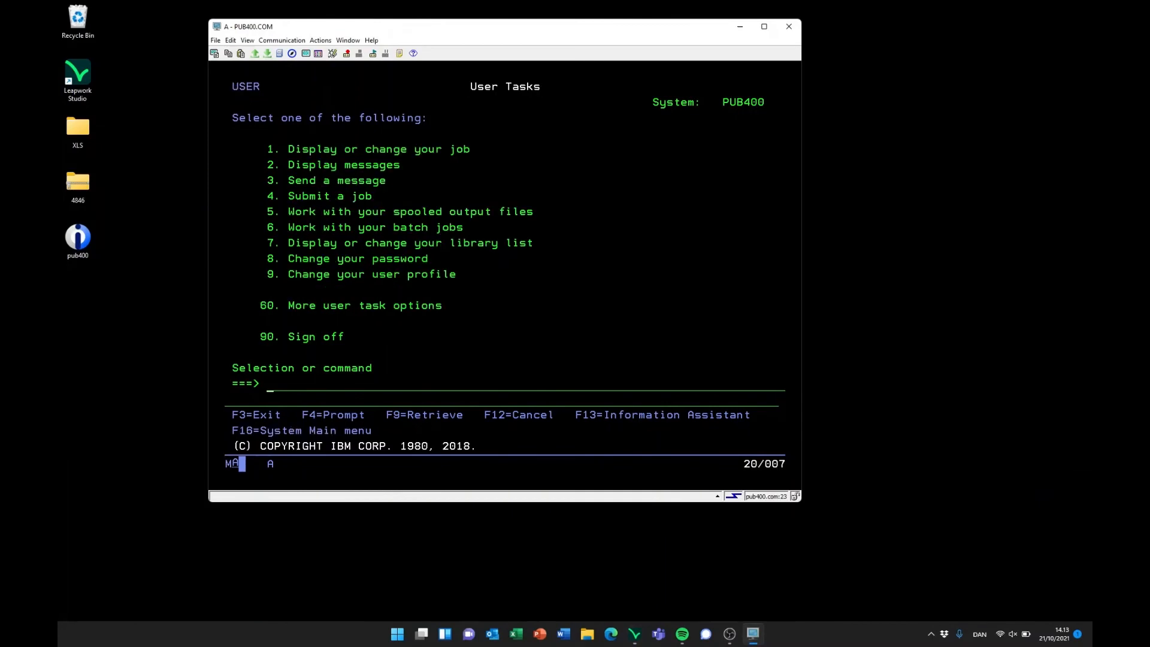